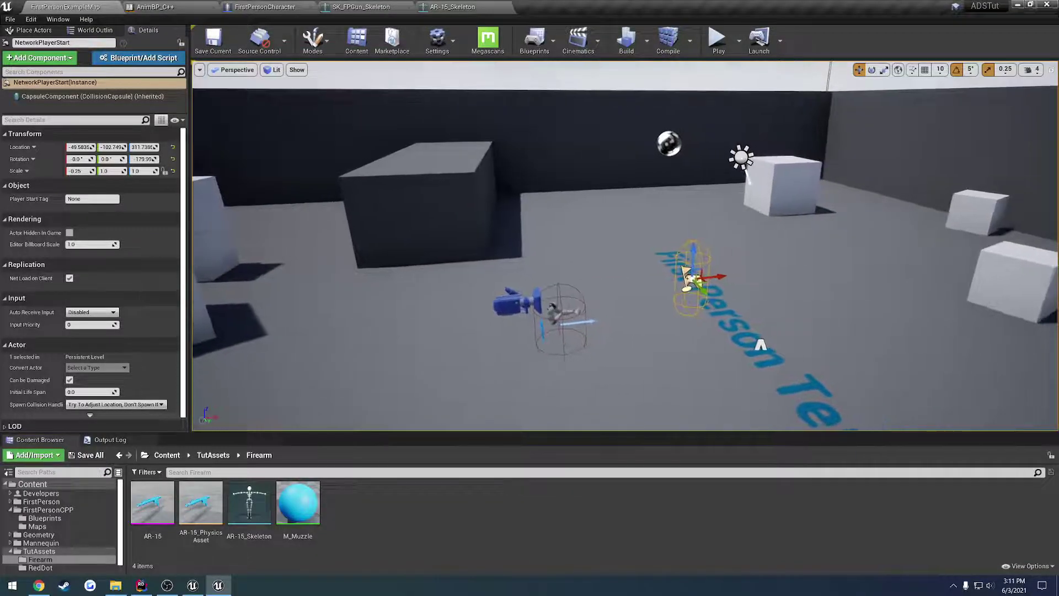
Play-test the level, ejecting from the player to examine the character's arms and rifle from the side, and stop the session.
left_click(717, 39)
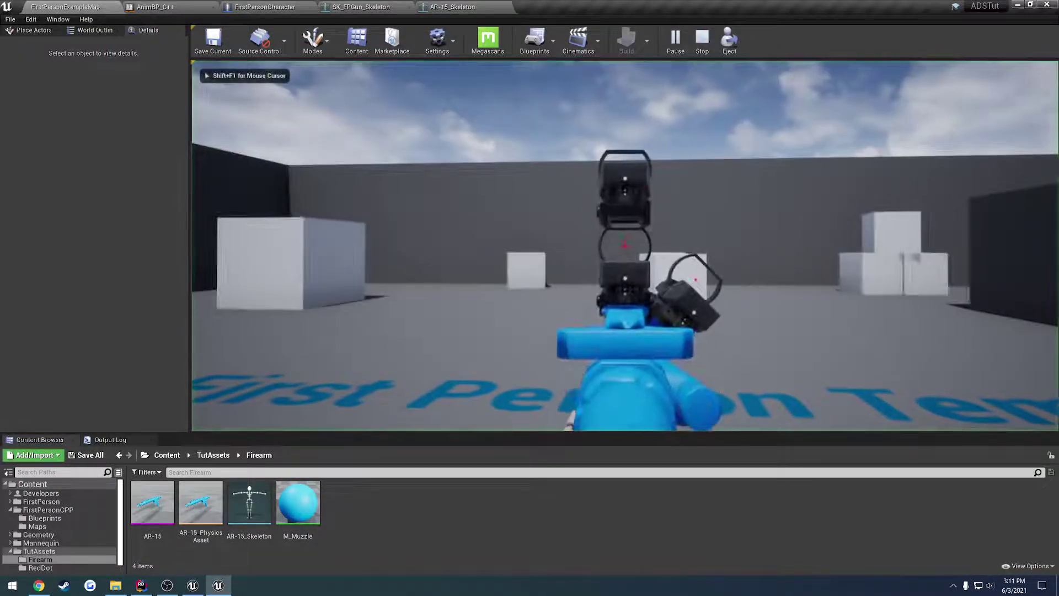
key("F8")
right_click_drag(760, 186, 805, 199)
key("a")
right_click_drag(696, 216, 604, 243)
key("w")
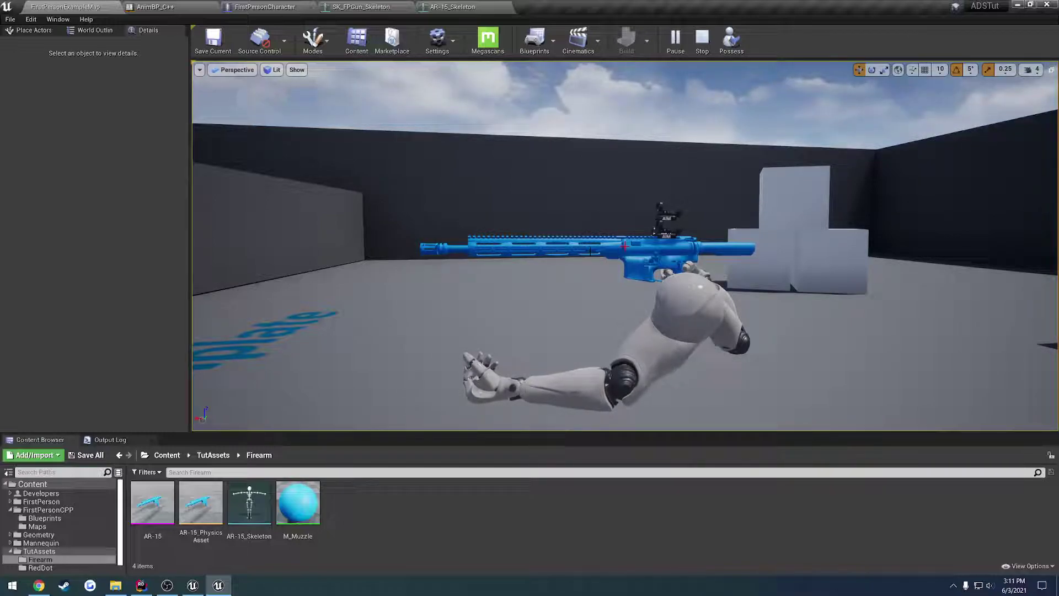
key("Escape")
right_click_drag(590, 251, 684, 290)
key("s")
key("a")
right_click_drag(243, 410, 292, 409)
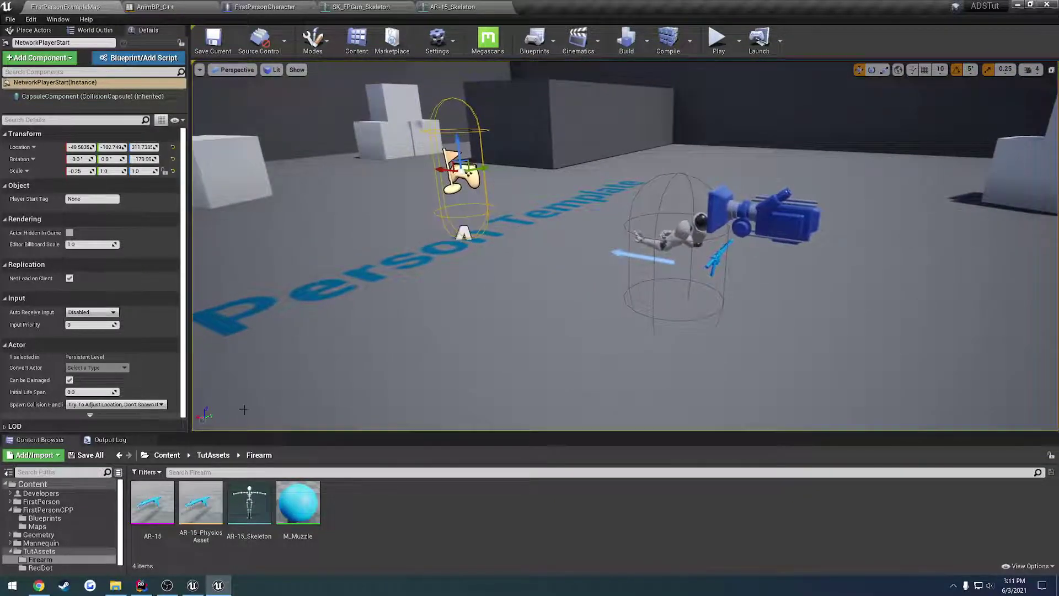
Open the AnimBP_C++ animation blueprint, review the bone transform nodes in its AnimGraph, and bring up the Event Graph.
left_click(51, 493)
left_click(44, 484)
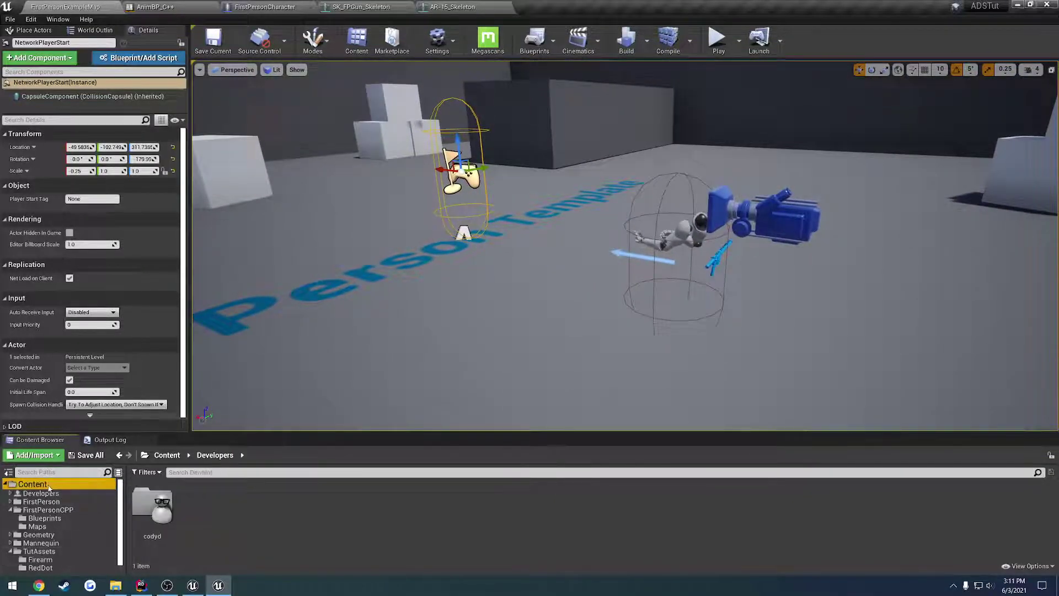
double_click(438, 502)
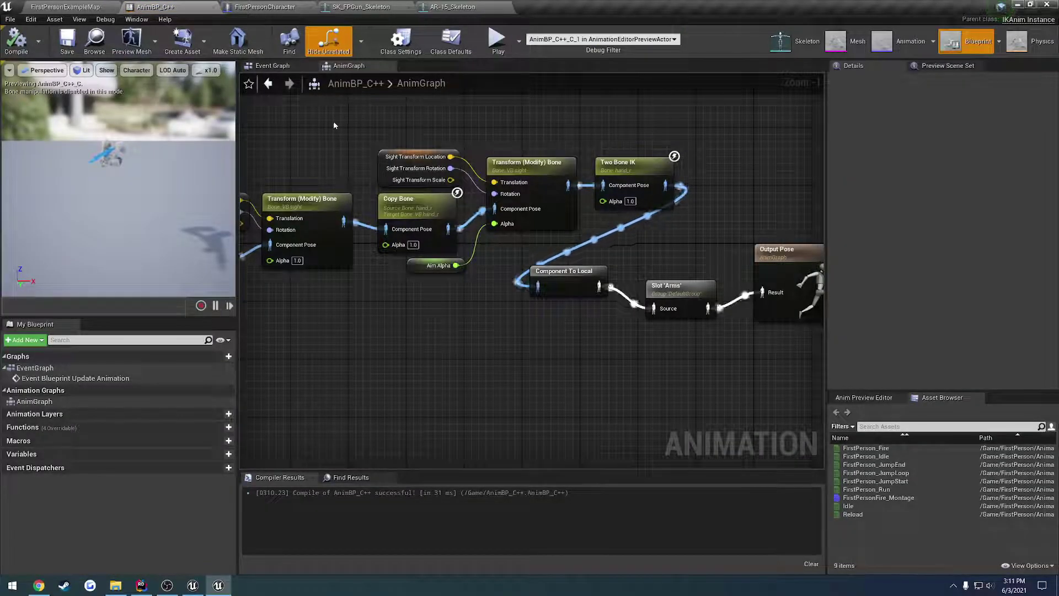
right_click_drag(331, 143, 468, 128)
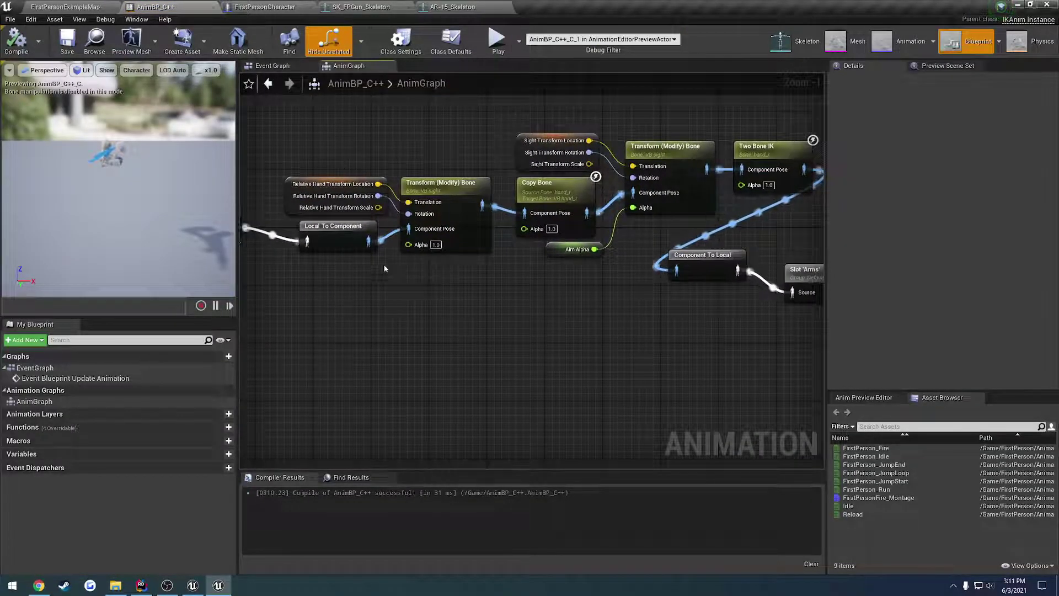
right_click_drag(397, 265, 321, 206)
right_click_drag(495, 260, 578, 285)
left_click(274, 65)
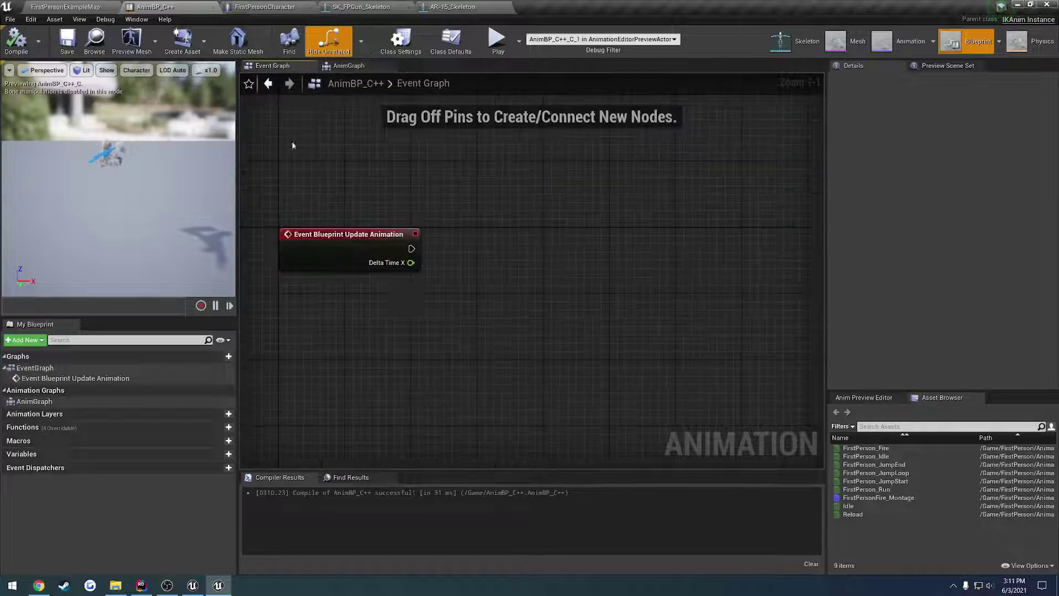
Add a Get Character node in the Event Graph and get the FP Gun component from it.
right_click_drag(363, 329, 385, 306)
right_click(442, 296)
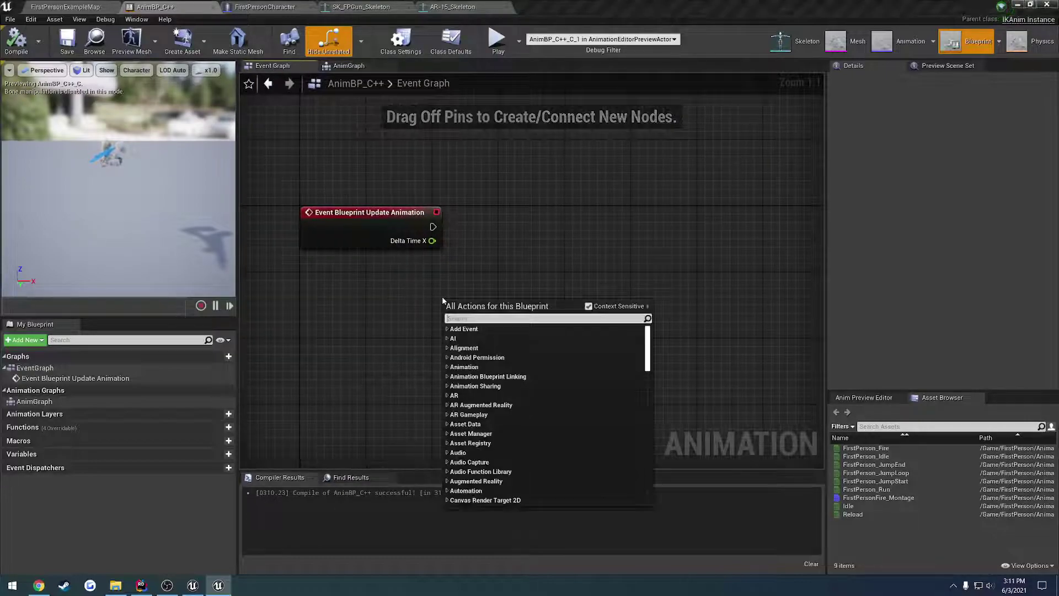
type("character")
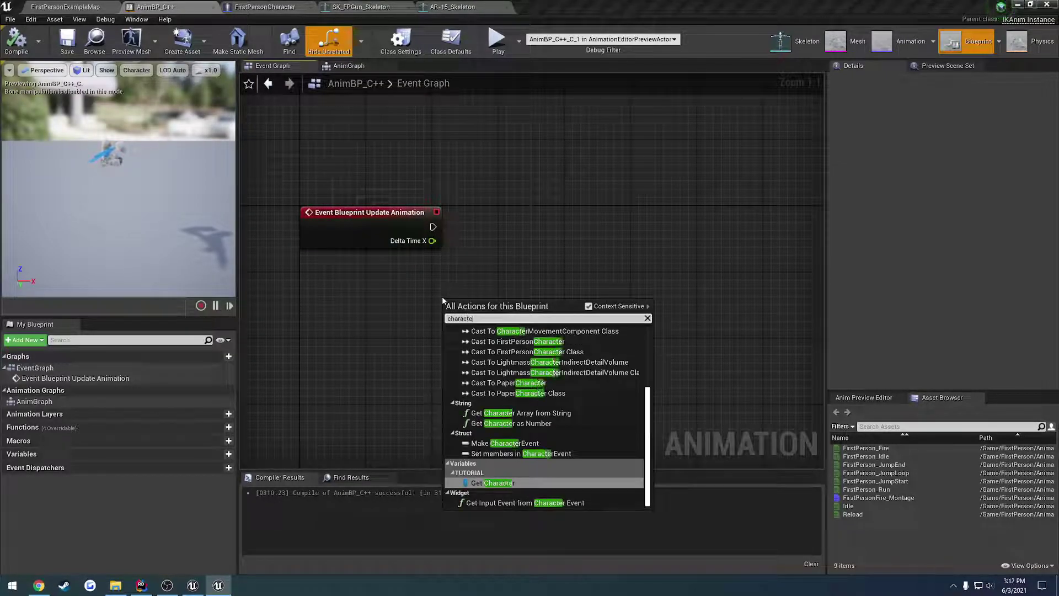
key("Return")
left_click_drag(452, 308, 487, 260)
type("isvalid")
key("Return")
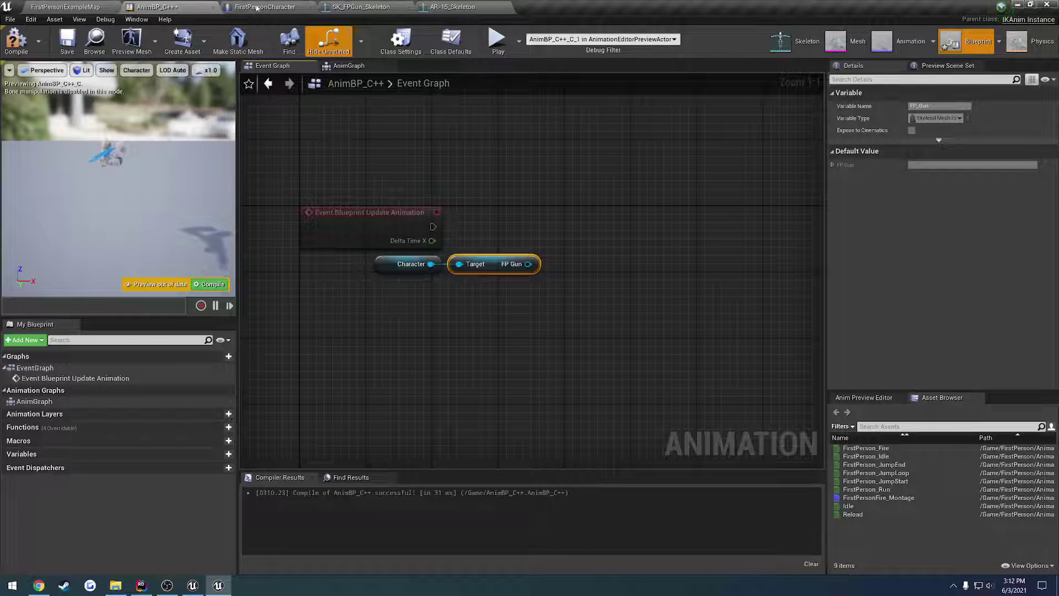
Check the FP Gun component in FirstPersonCharacter and the two gun skeletons, and return to AnimBP_C++.
left_click(256, 7)
left_click(545, 288)
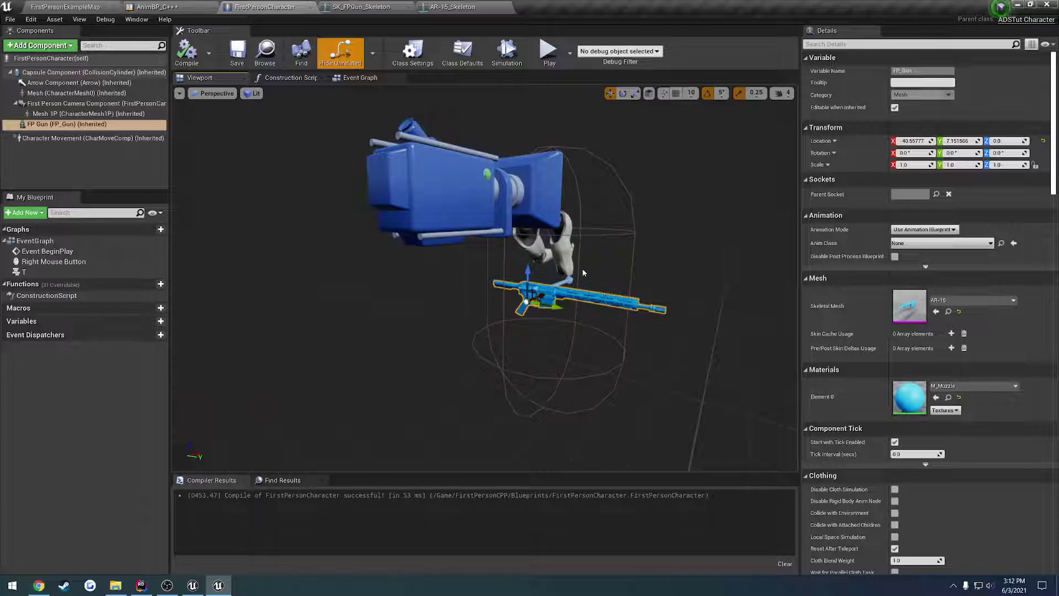
left_click(361, 7)
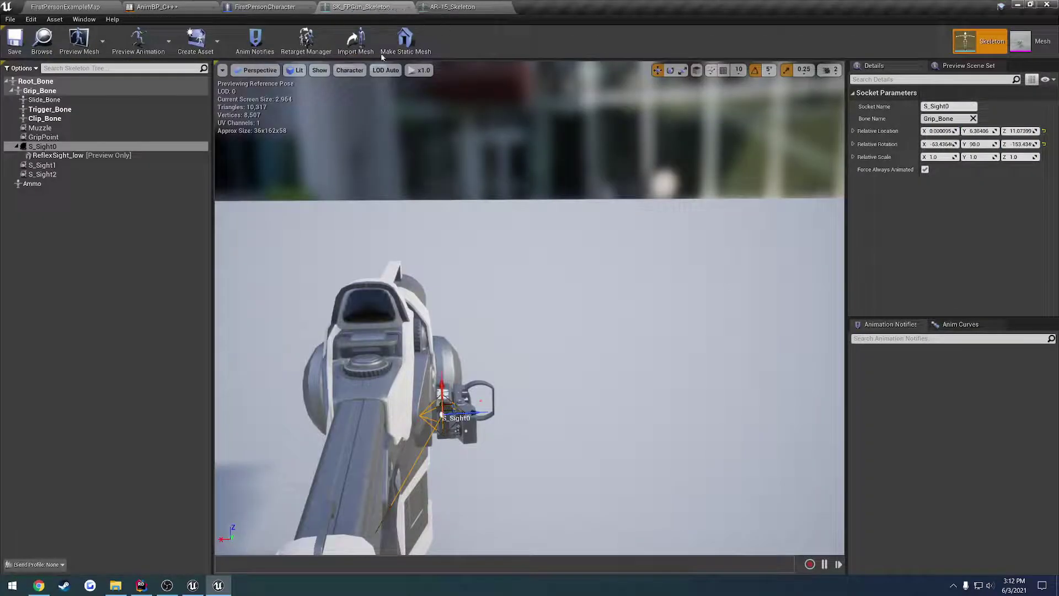
left_click(452, 6)
left_click(267, 6)
left_click(157, 7)
Move the Character and FP Gun nodes together so they line up beneath the Event Blueprint Update Animation node.
mouse_move(563, 300)
right_mouse_down()
mouse_move(514, 300)
mouse_move(564, 290)
right_mouse_up()
mouse_move(564, 290)
left_mouse_down()
mouse_move(422, 256)
mouse_move(309, 251)
left_mouse_up()
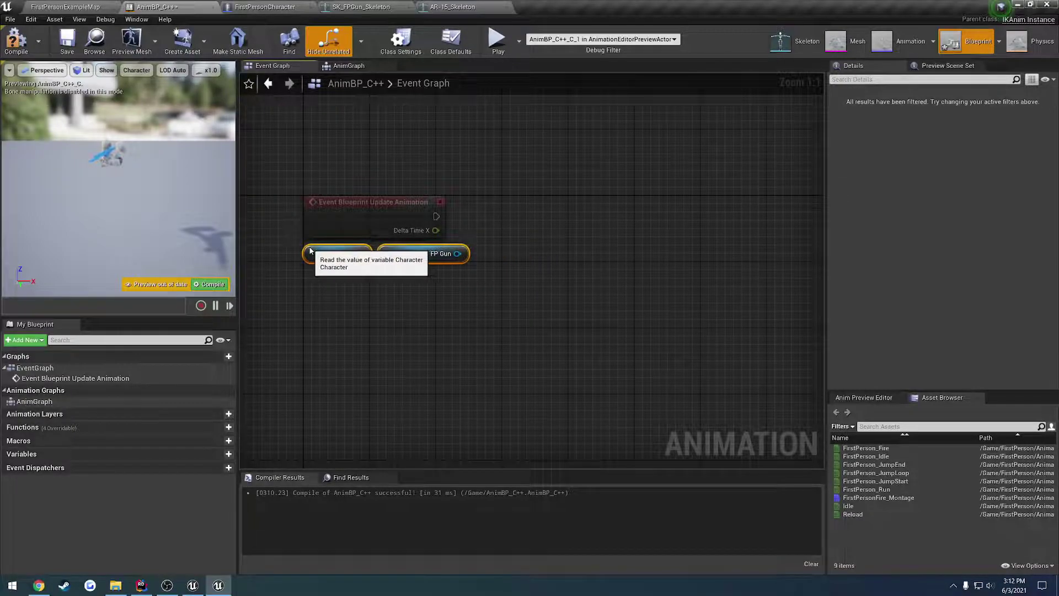
left_click(412, 285)
left_click_drag(457, 253, 478, 266)
type("getworld")
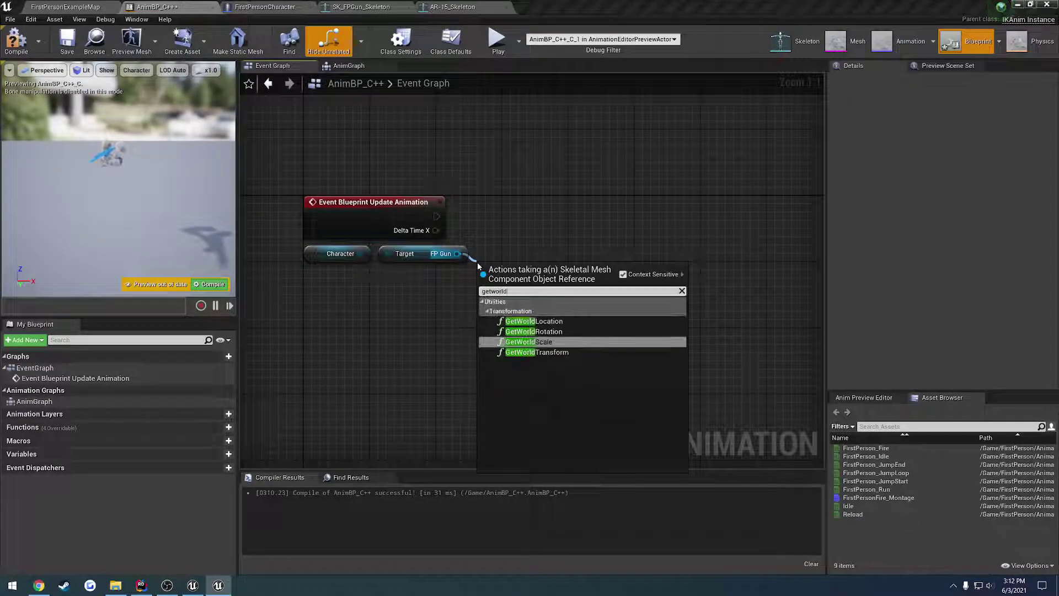
key("Down")
key("Return")
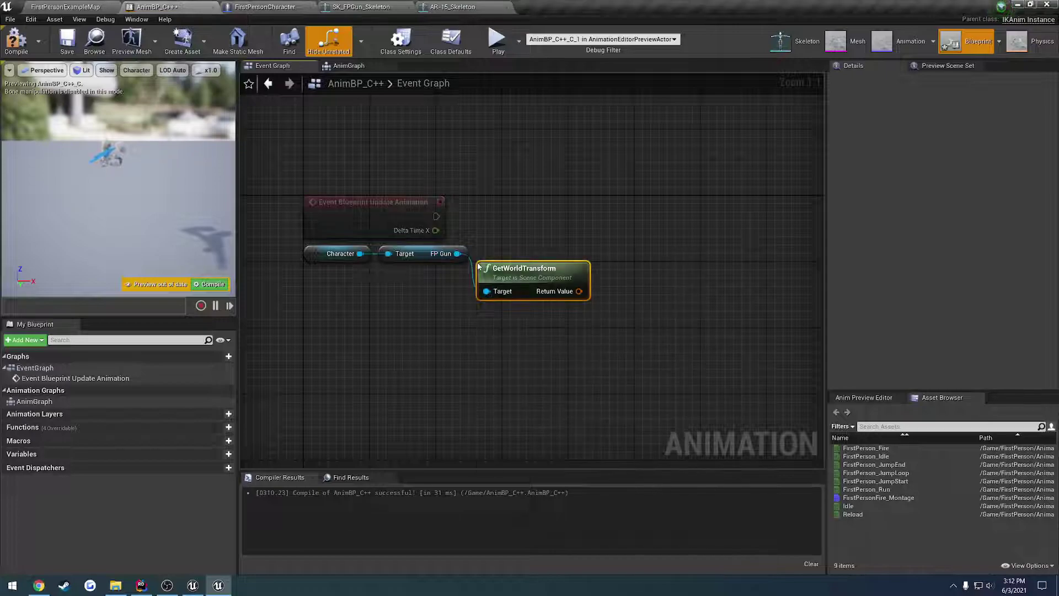
key("Delete")
Add a Get Socket Transform node fed by FP Gun, and compile and save the animation blueprint.
left_click_drag(456, 254, 478, 257)
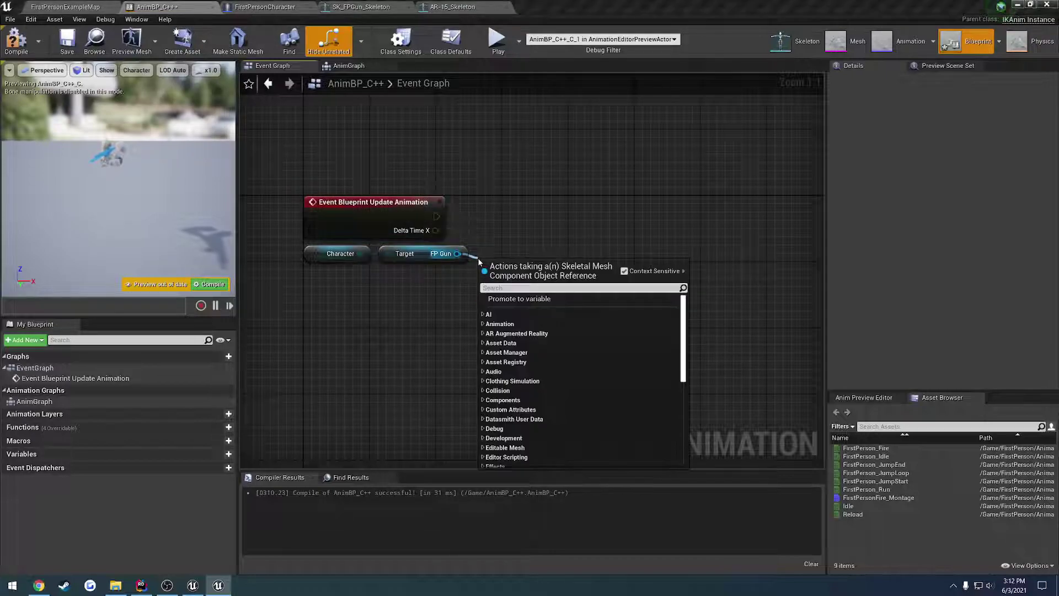
type("f")
key("BackSpace")
type("getsocket")
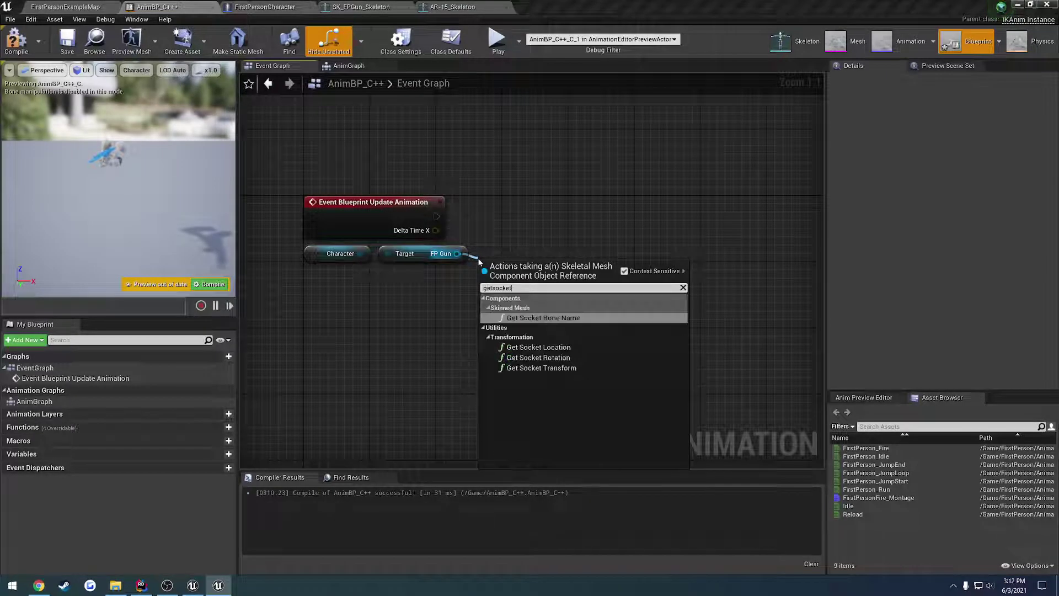
key("Down")
key("Down")
key("Down")
key("Return")
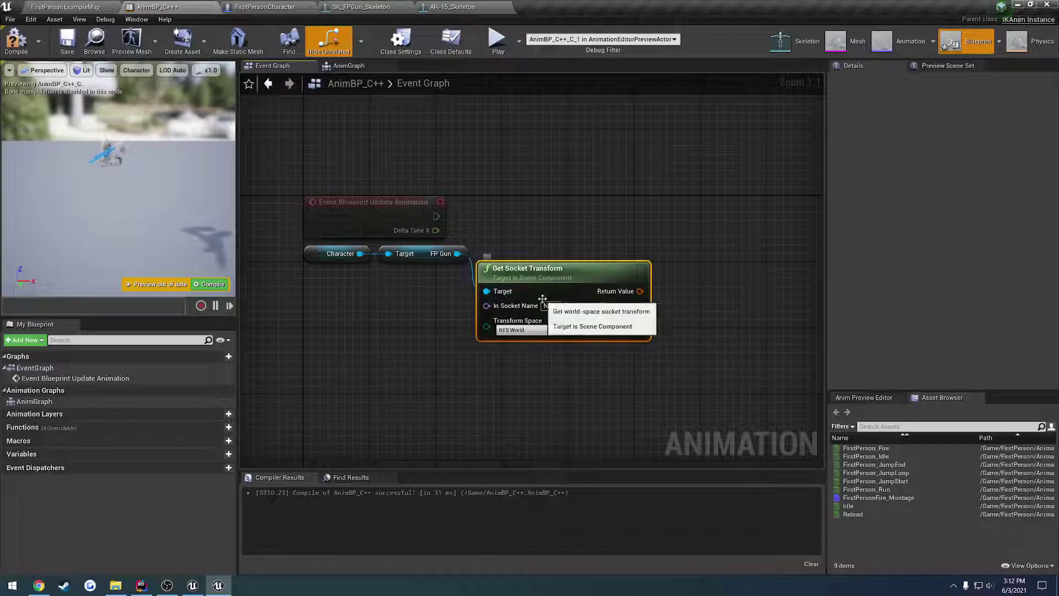
left_click(22, 54)
left_click(68, 46)
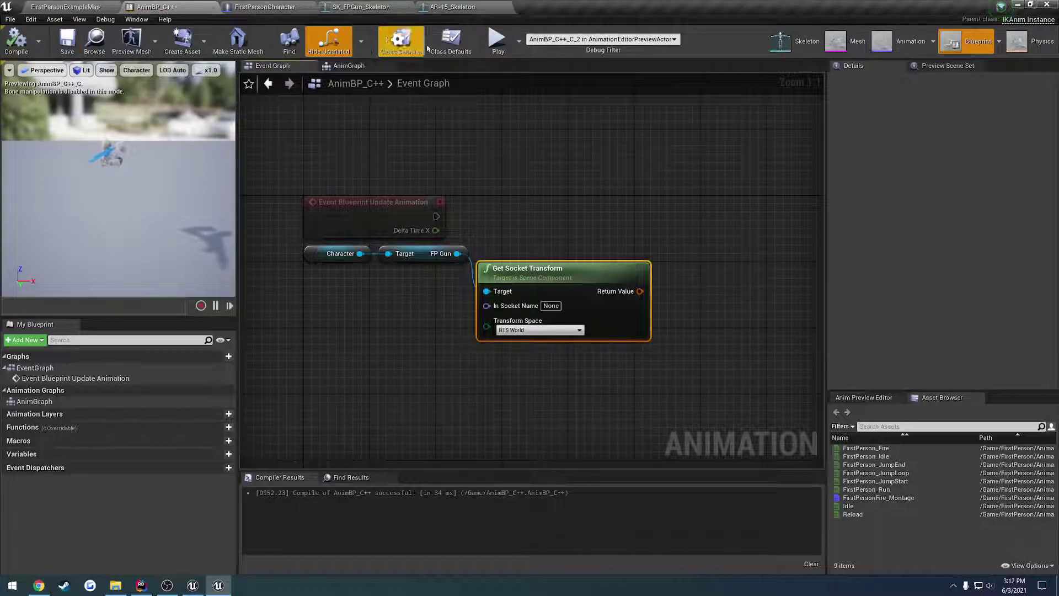
In the AR-15 skeleton, add a socket named S_LeftHand to the test_low bone.
left_click(452, 7)
key("a")
right_click_drag(345, 252, 293, 260)
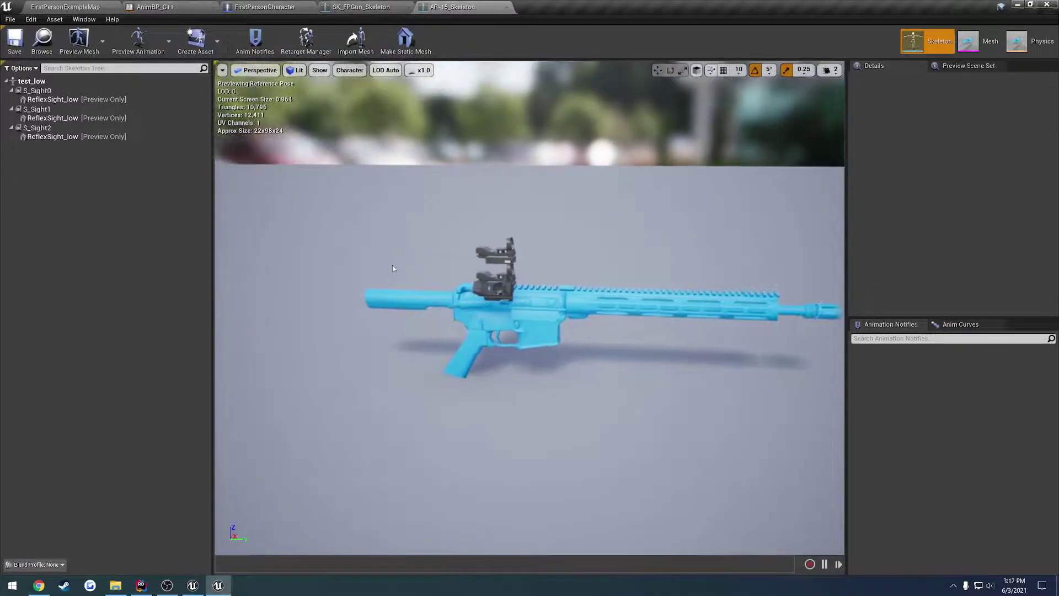
left_click(54, 82)
right_click(62, 82)
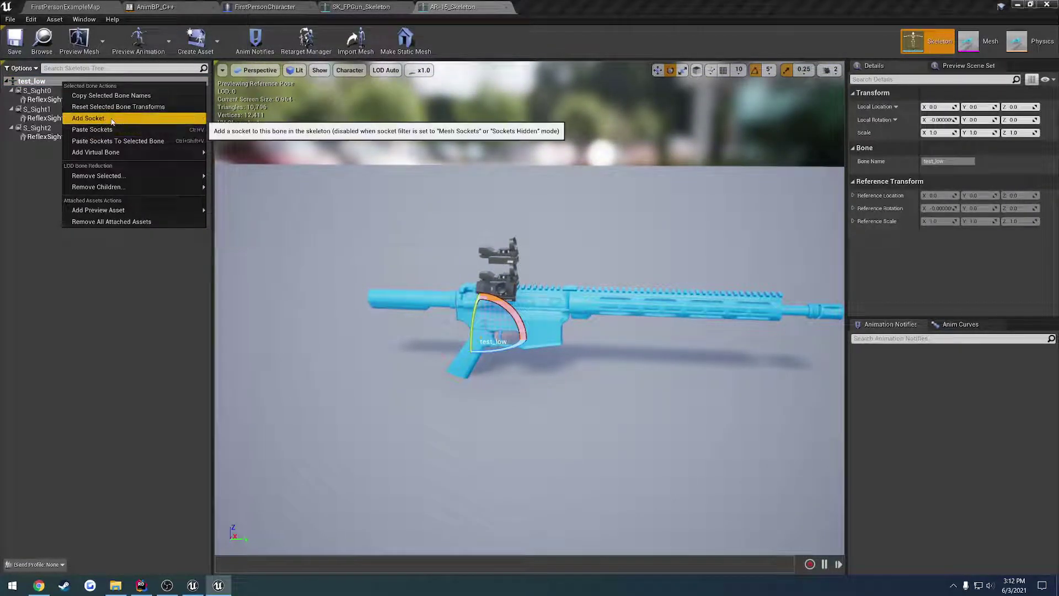
left_click(97, 118)
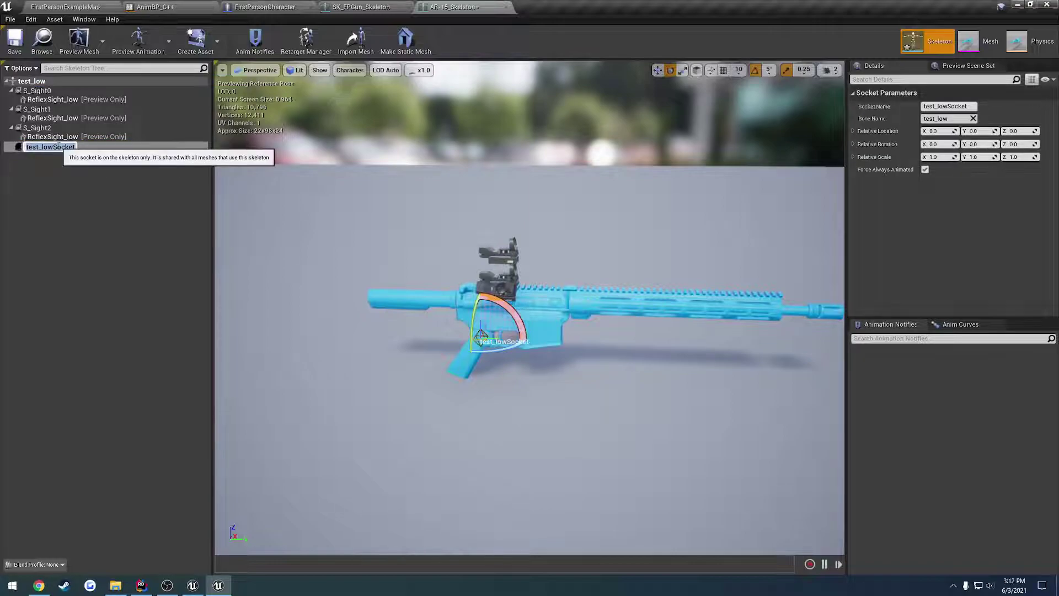
type("S_LeftH")
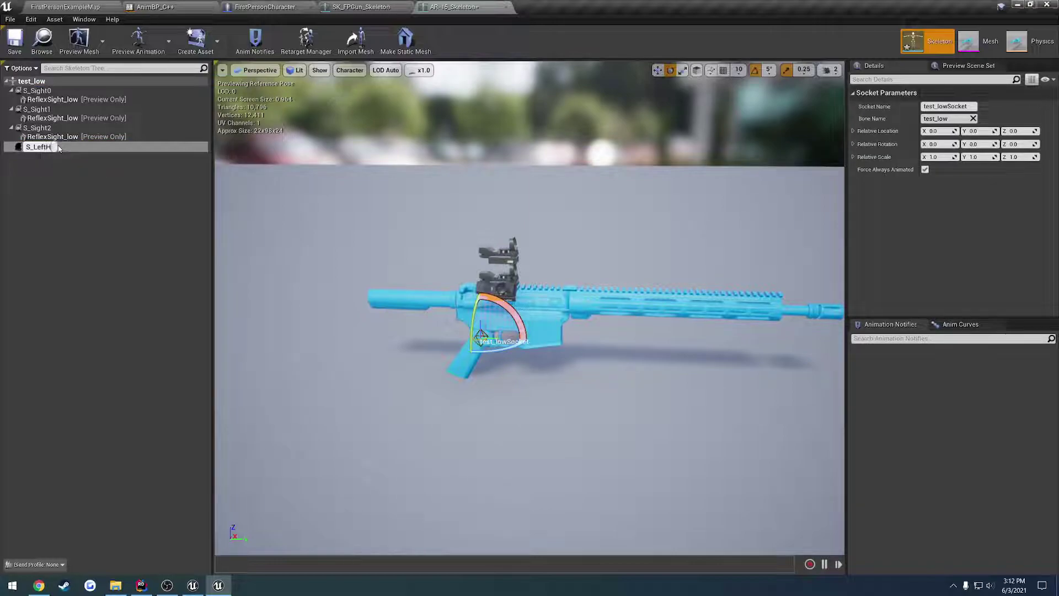
type("and")
key("Return")
Position the S_LeftHand socket beside the rifle's handguard at about X 5.46, Y 39.43, Z 5.18, and save the skeleton.
right_click_drag(466, 295, 529, 307)
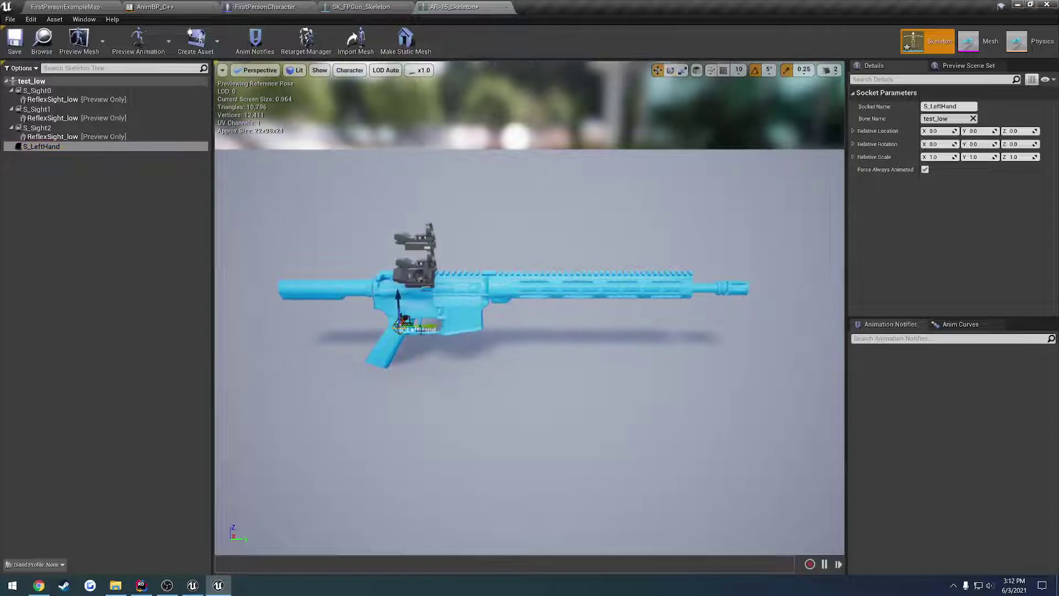
right_click_drag(619, 319, 844, 380)
left_click_drag(528, 409, 520, 412)
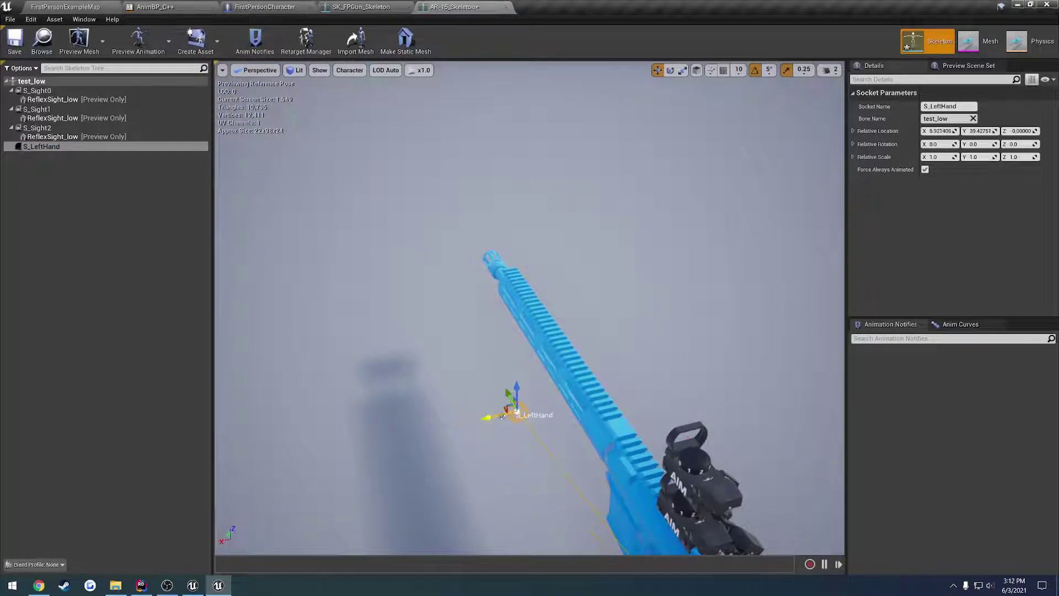
right_click_drag(501, 416, 801, 338)
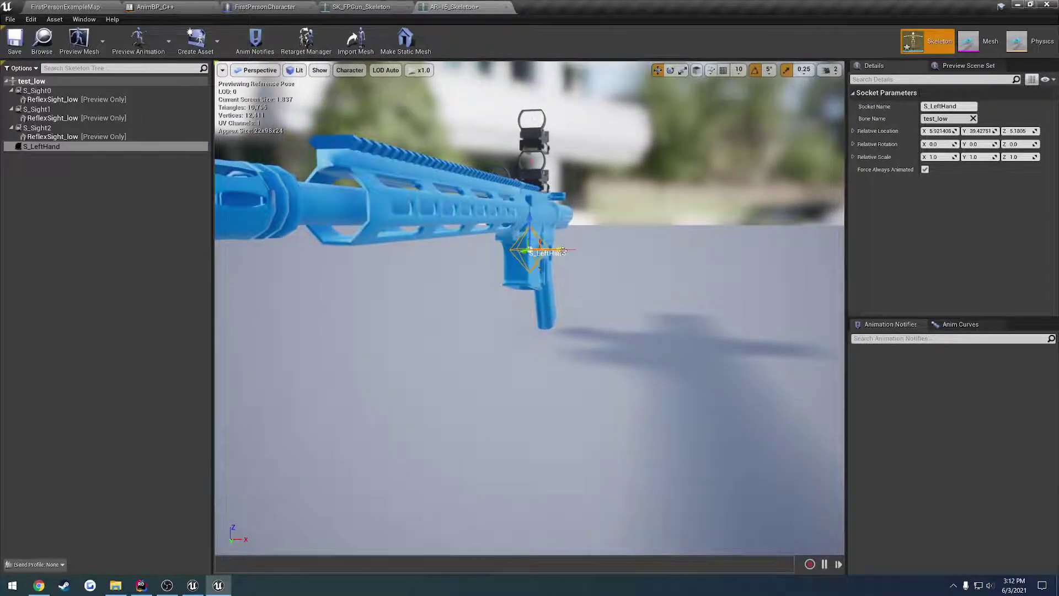
right_click_drag(592, 267, 591, 303)
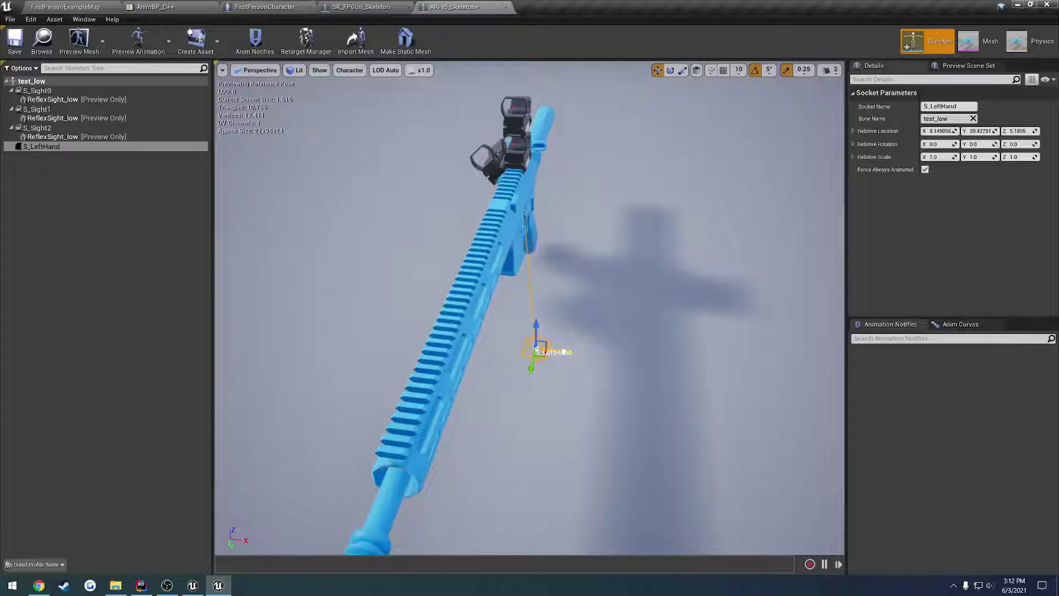
left_click(16, 43)
right_click_drag(446, 245, 259, 204)
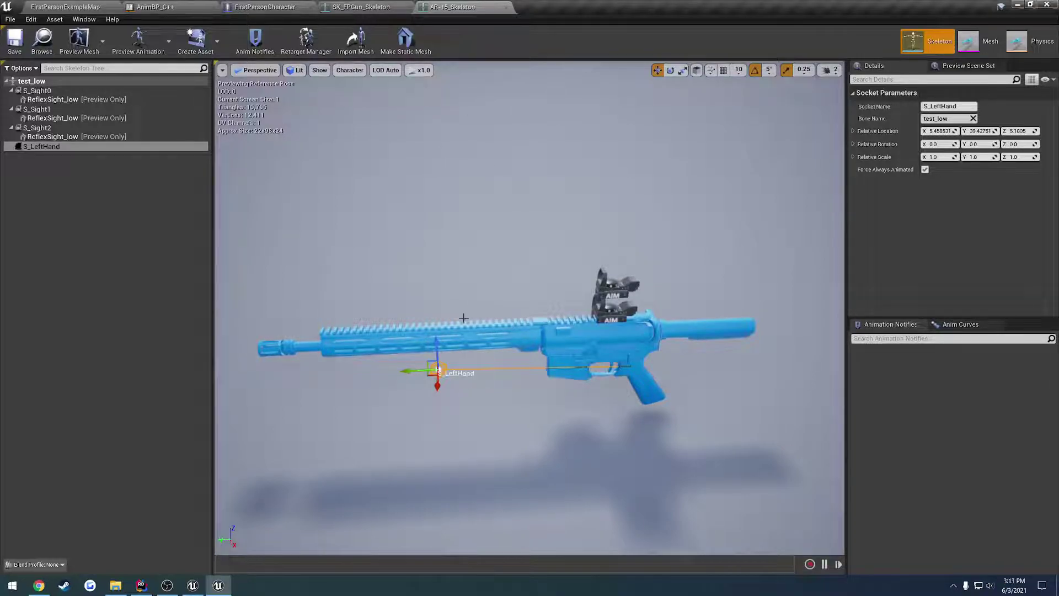
Reorder the open editors so AR-15_Skeleton sits directly beside AnimBP_C++, and return to the animation blueprint.
left_click(166, 7)
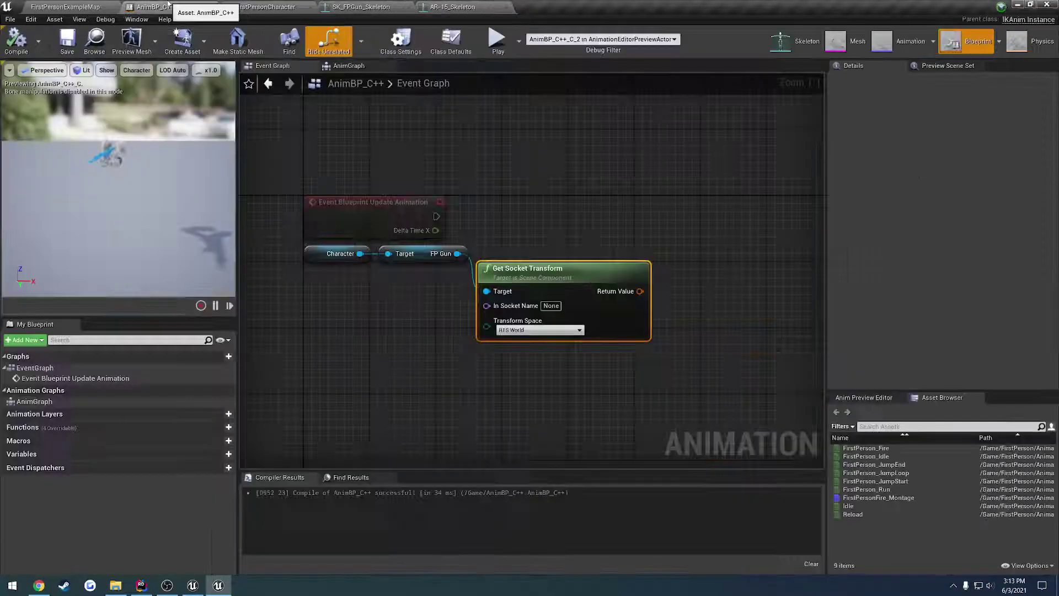
left_click_drag(446, 6, 270, 6)
left_click(171, 7)
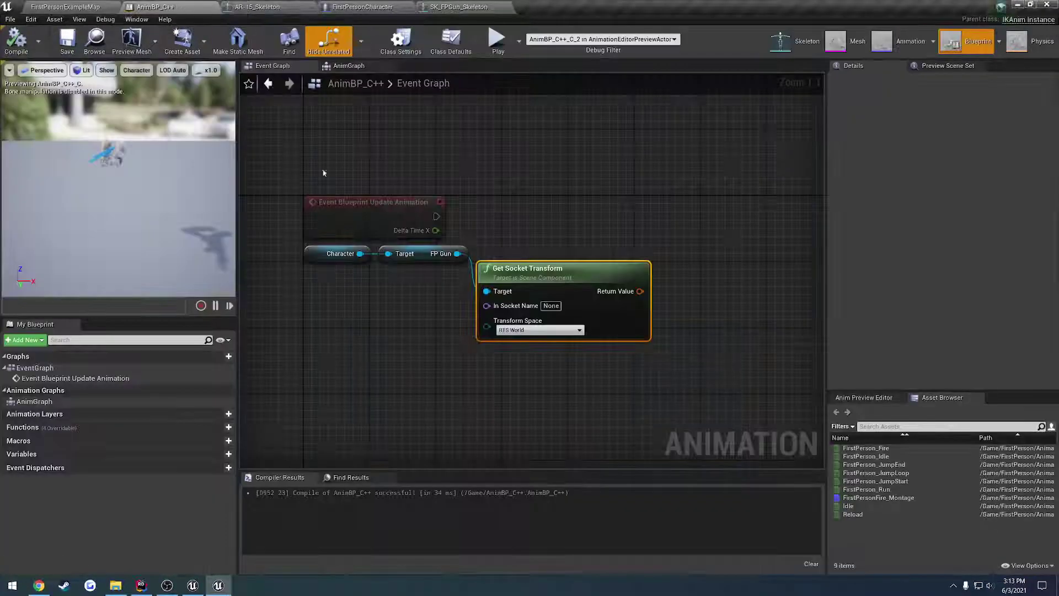
Copy the S_LeftHand socket from the AR-15 skeleton and use its name as the Get Socket Transform node's In Socket Name.
left_click(266, 7)
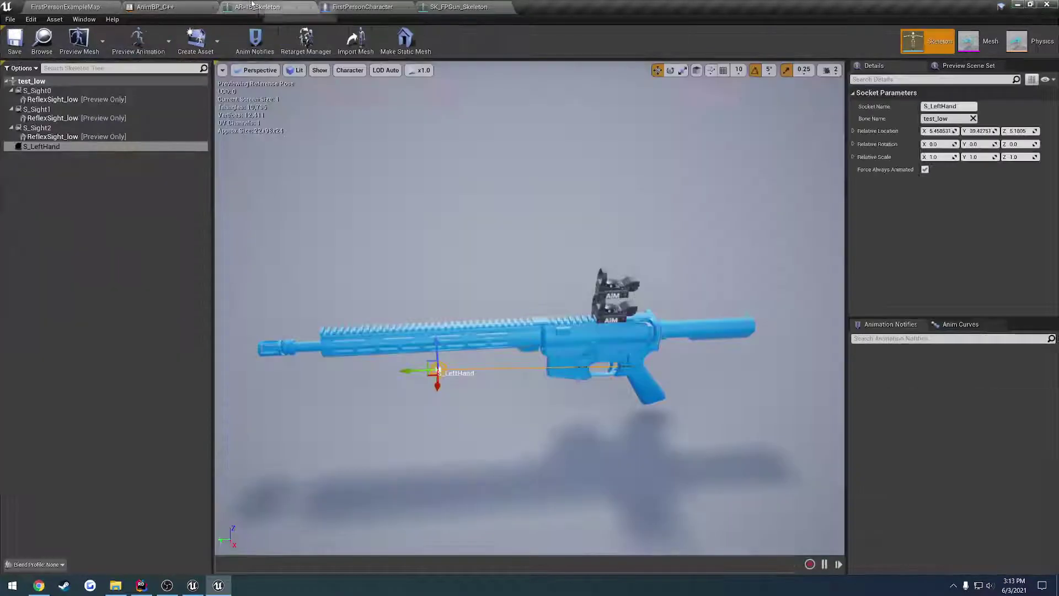
left_click(44, 147)
key("ctrl+c")
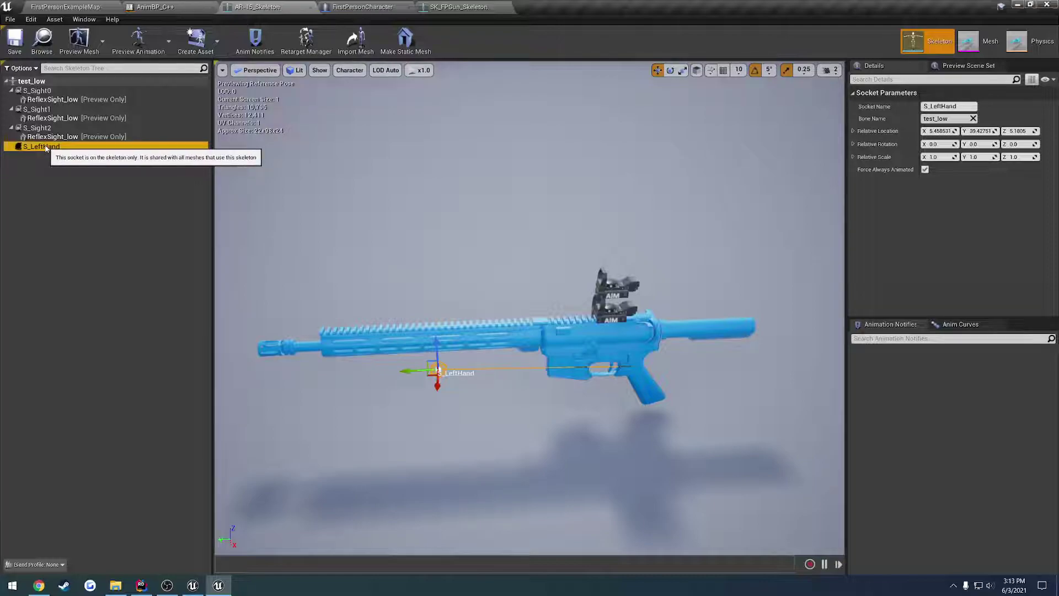
left_click(155, 7)
left_click(550, 304)
key("ctrl+v")
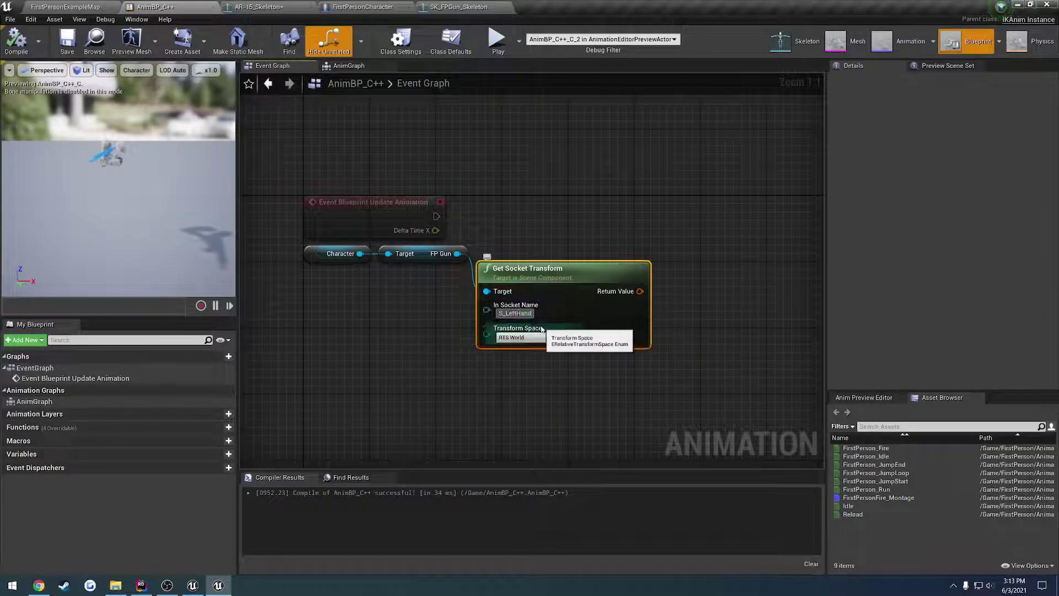
Add a Make Relative Transform node fed by the Get Socket Transform node's return value.
right_click_drag(673, 327, 581, 322)
left_click_drag(548, 285, 609, 314)
type("make rel")
key("Return")
Add a Get Mesh 1P node fed by the Character reference and place it beneath the Character node.
right_click_drag(500, 358, 634, 358)
left_click_drag(396, 250, 365, 276)
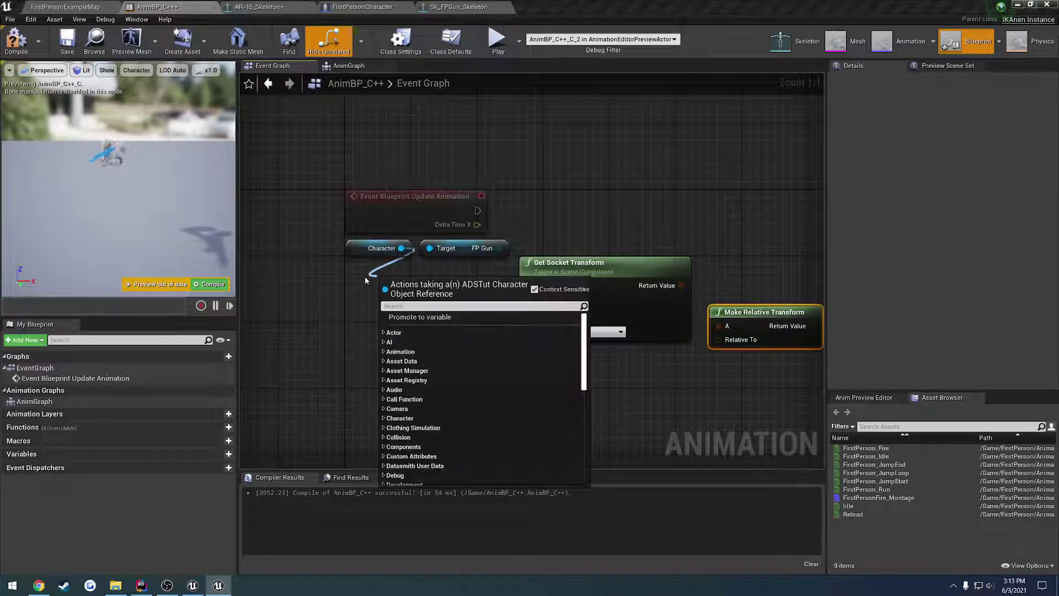
type("mesh1")
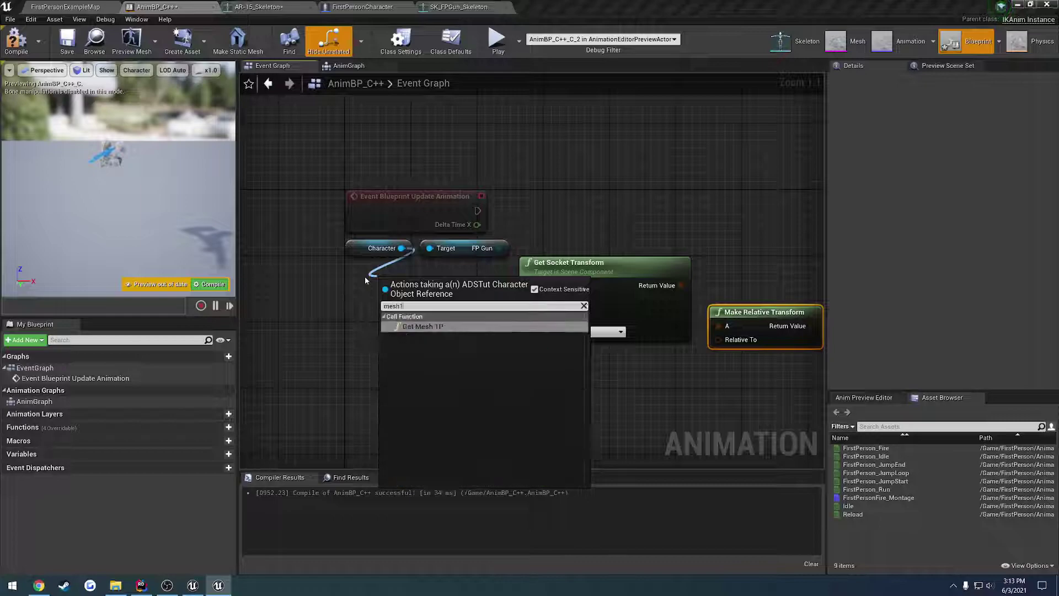
key("Return")
left_click_drag(410, 285, 377, 285)
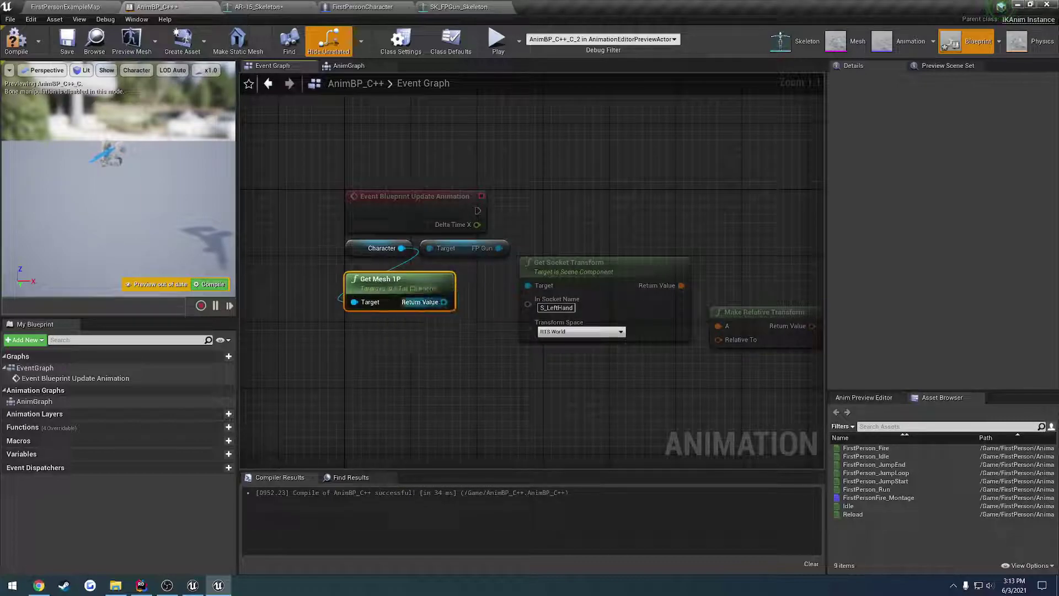
Add a second Get Socket Transform node targeting Get Mesh 1P's return value, placed below the existing Get Socket Transform.
left_click_drag(444, 302, 518, 366)
type("getsoc")
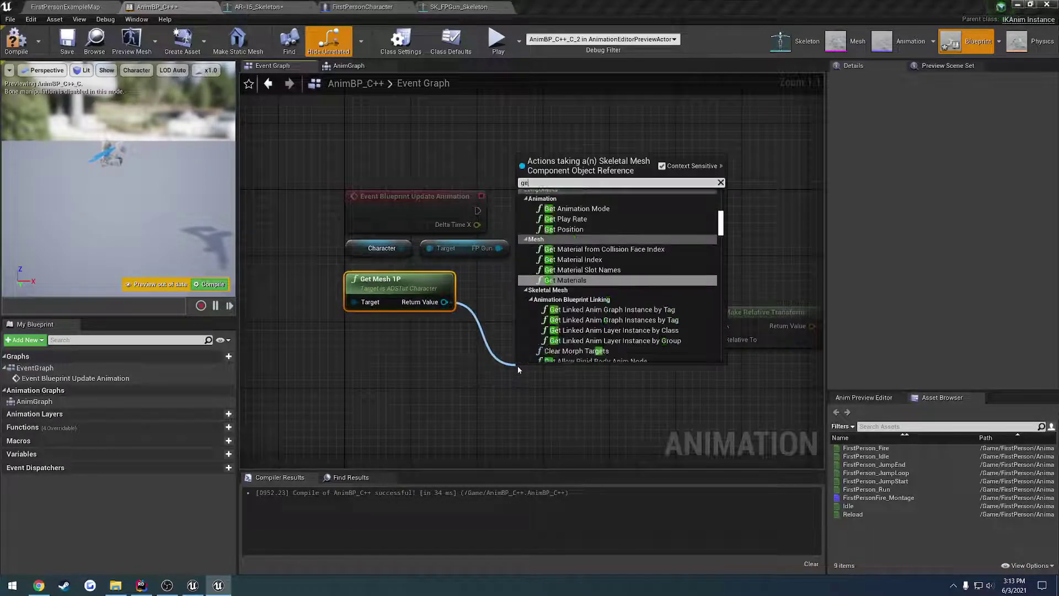
key("Down")
key("Down")
key("Down")
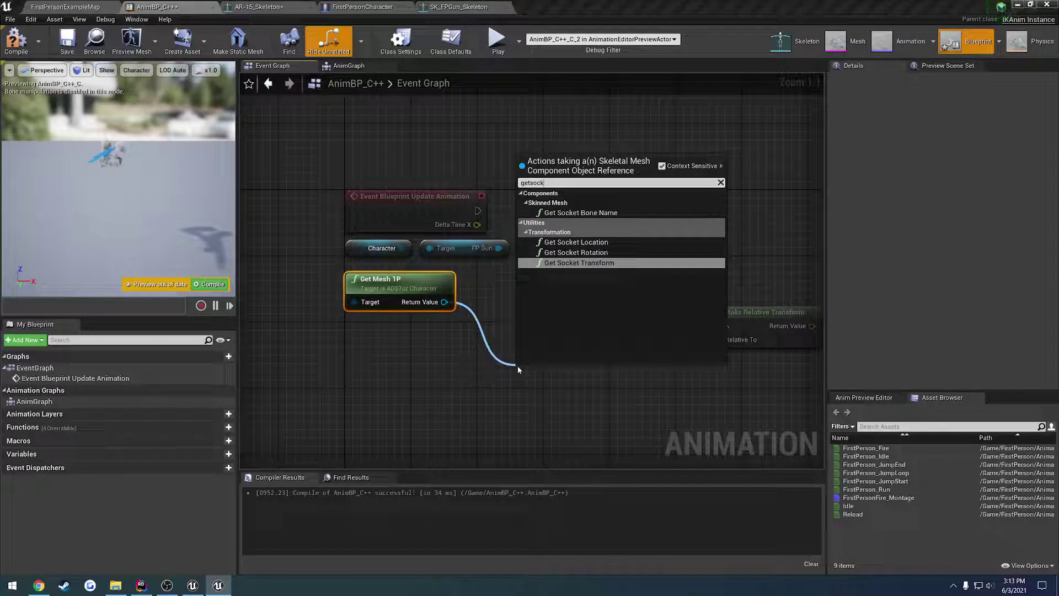
key("Return")
left_click_drag(535, 378, 535, 362)
right_click_drag(535, 362, 469, 346)
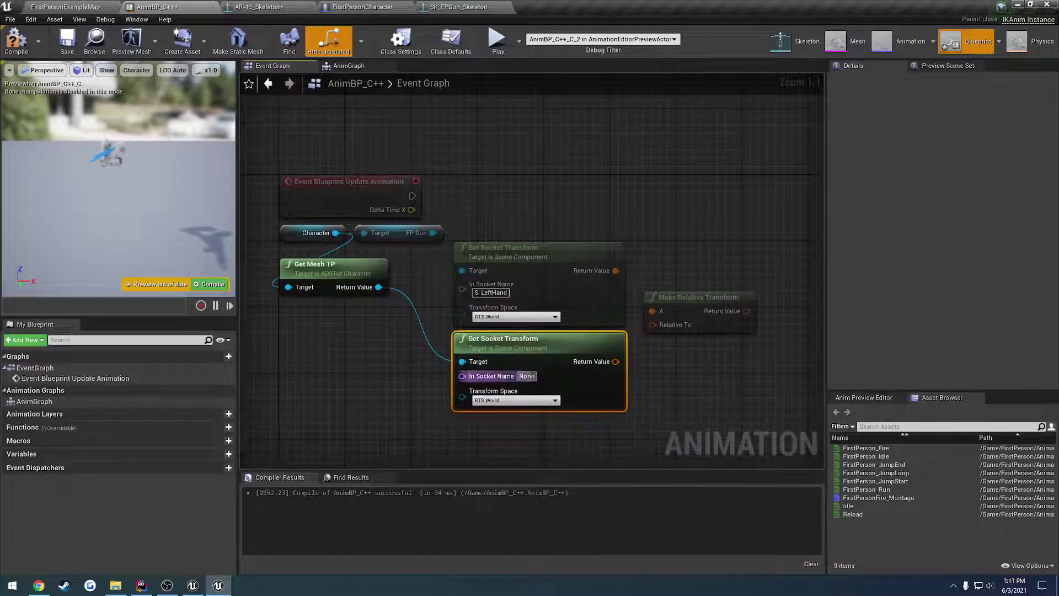
Set the second Get Socket Transform's In Socket Name to hand_r and connect its return value to Make Relative Transform's Relative To input.
left_click(534, 376)
type("bon")
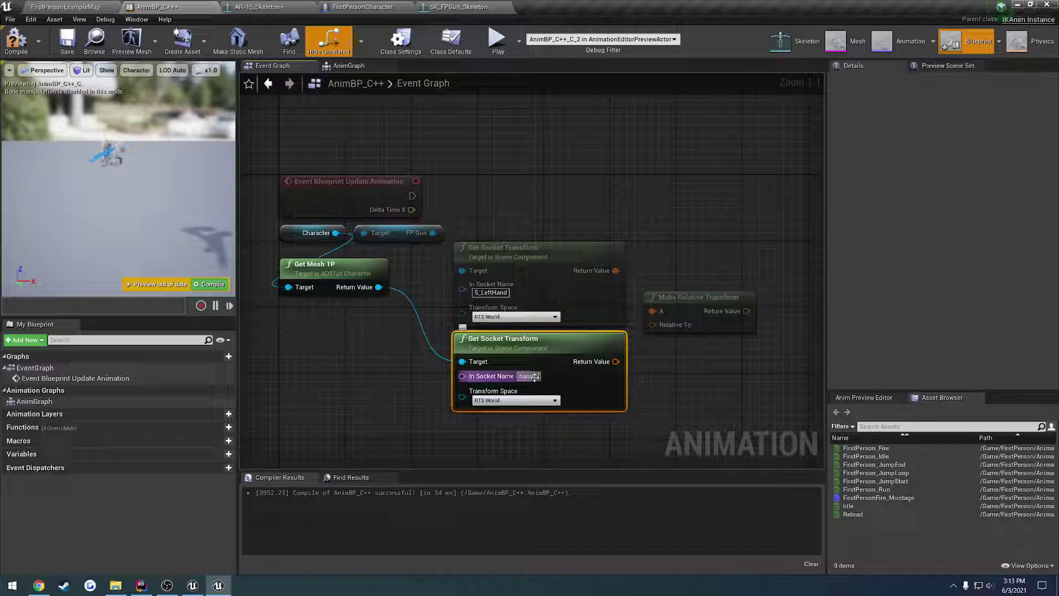
left_click_drag(657, 326, 656, 327)
right_click_drag(667, 358, 610, 343)
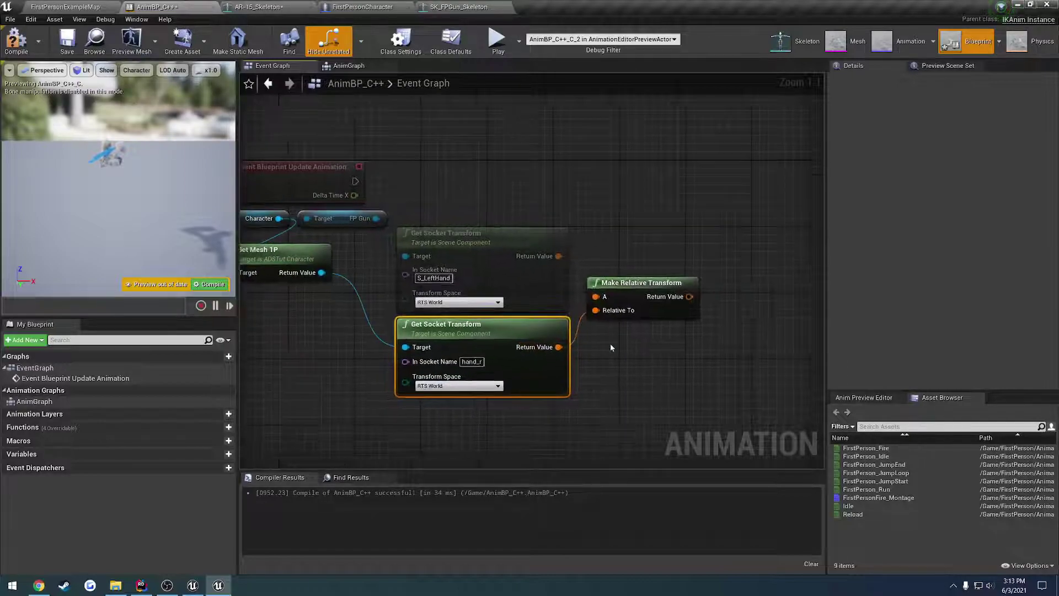
Check the complete relative-transform node chain and compile the animation blueprint.
left_click(528, 278)
left_click(438, 204)
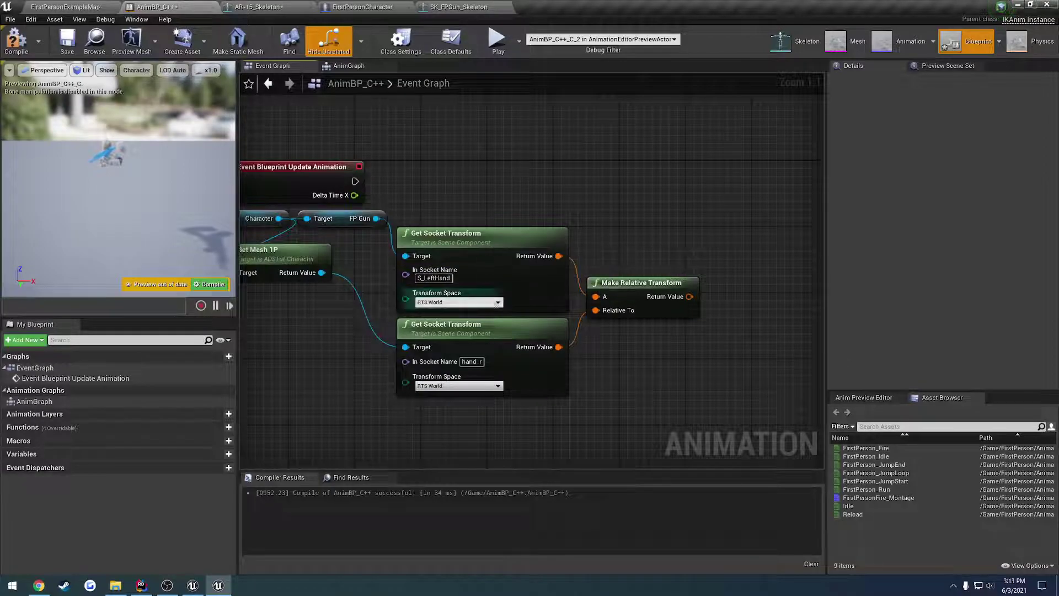
right_click_drag(495, 305, 417, 283)
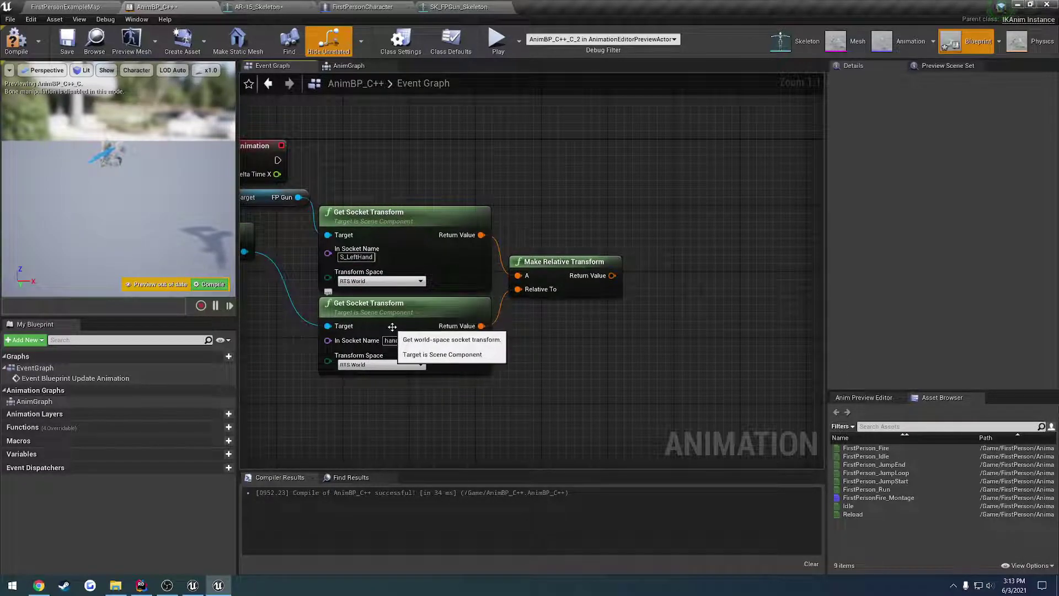
right_click_drag(449, 351, 568, 356)
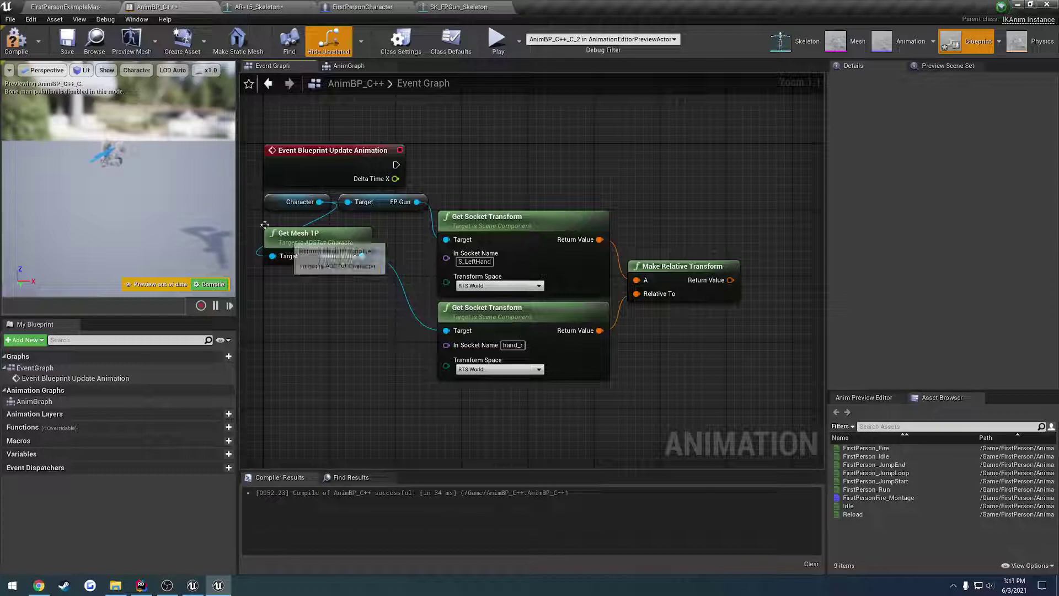
left_click(16, 40)
Create a variable named LeftHandIk and set its type to Transform.
right_click_drag(695, 284, 588, 291)
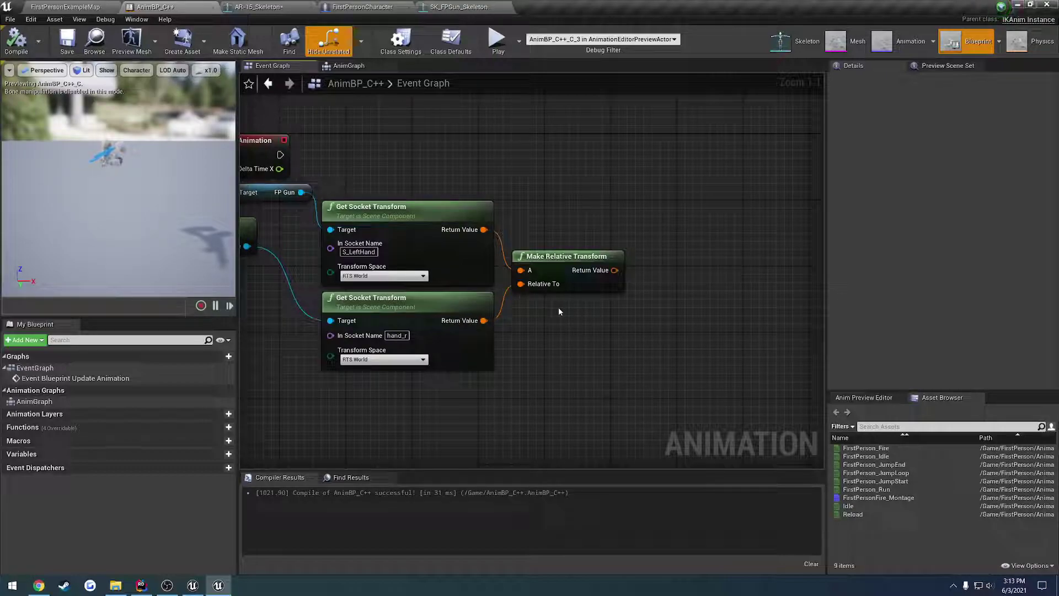
left_click(217, 453)
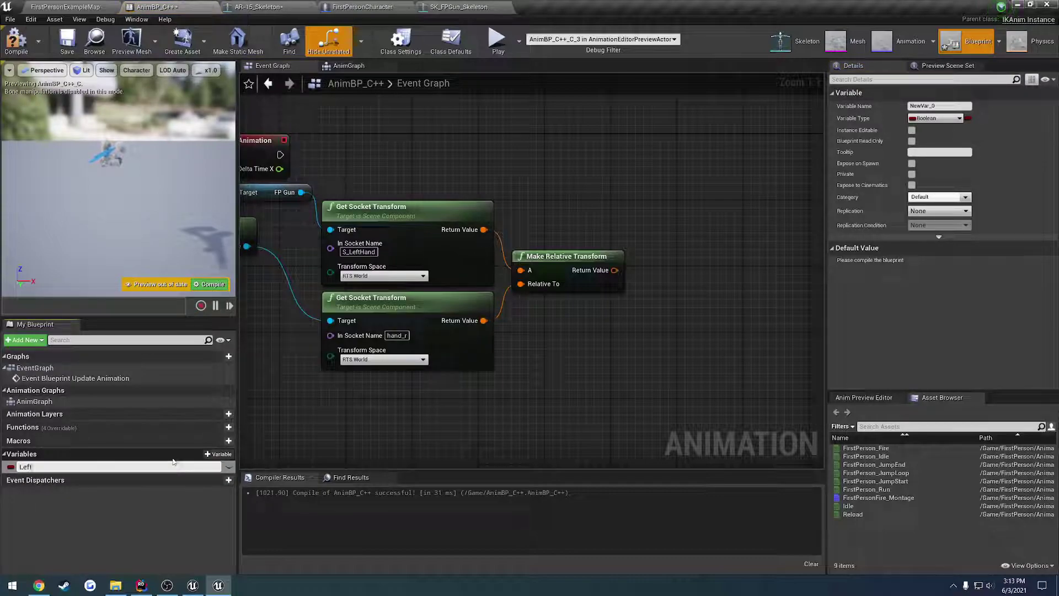
type("LeftHandIk")
key("Return")
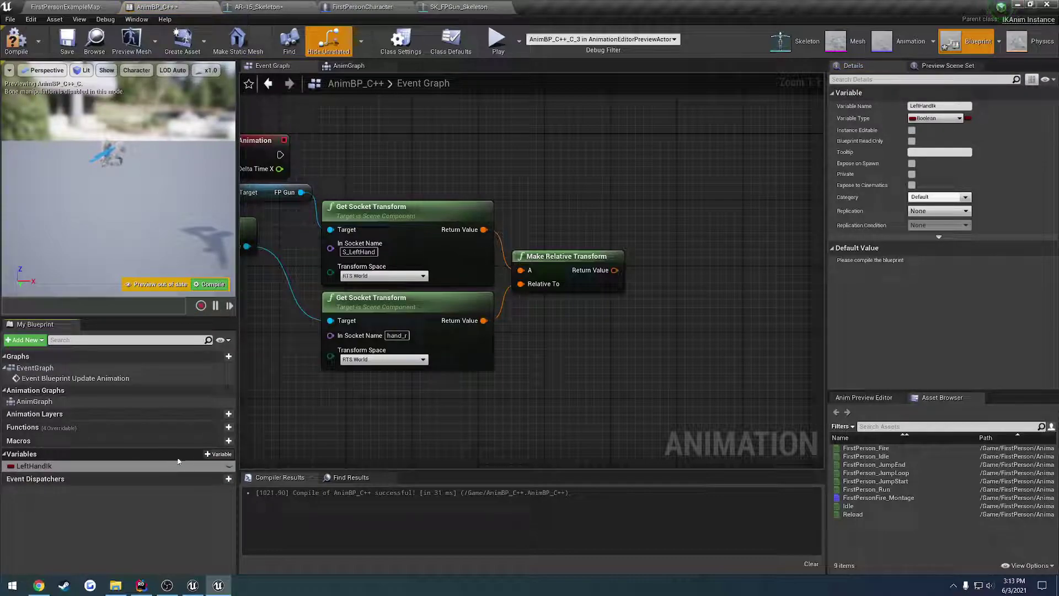
left_click(936, 118)
left_click(840, 239)
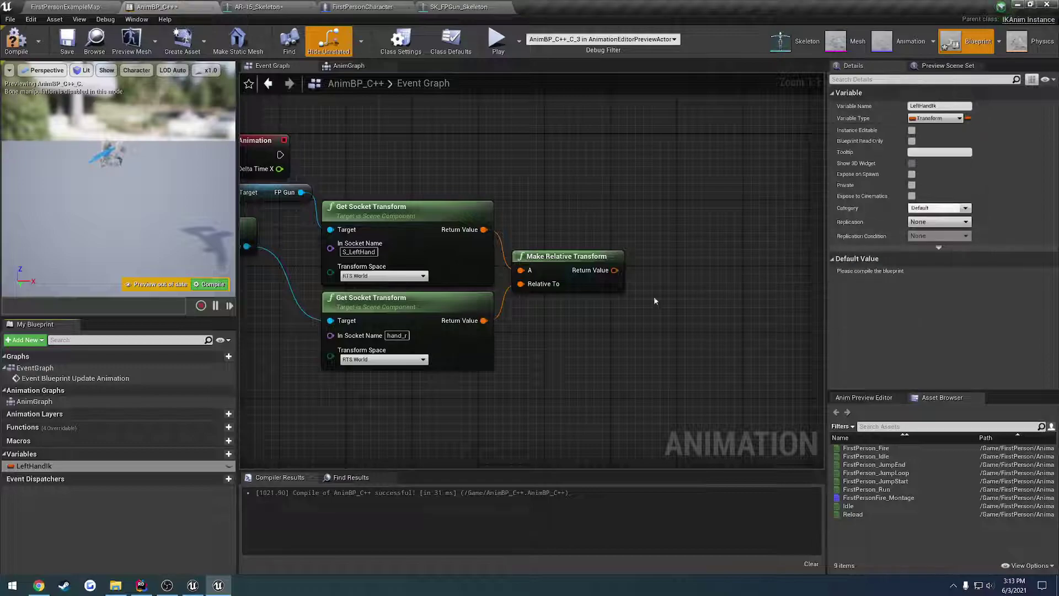
Add a Set LeftHandIk node driven by Event Blueprint Update Animation and fed by Make Relative Transform's return value, then compile and save.
right_click_drag(654, 301, 487, 317)
left_click_drag(90, 467, 566, 192)
left_click(579, 217)
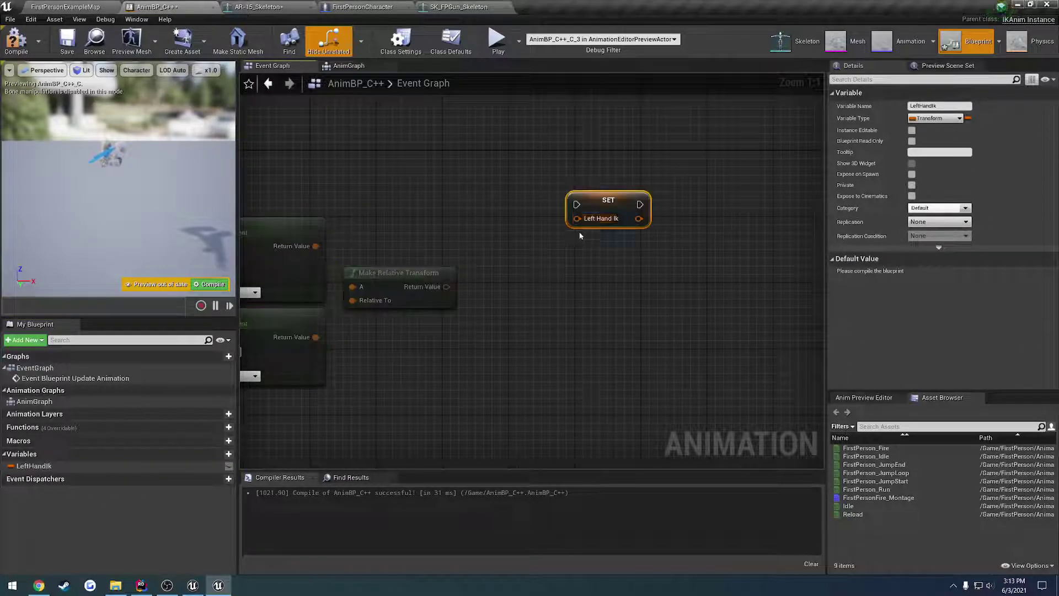
left_click_drag(446, 287, 447, 287)
right_click_drag(495, 279, 666, 286)
left_click_drag(767, 208, 285, 179)
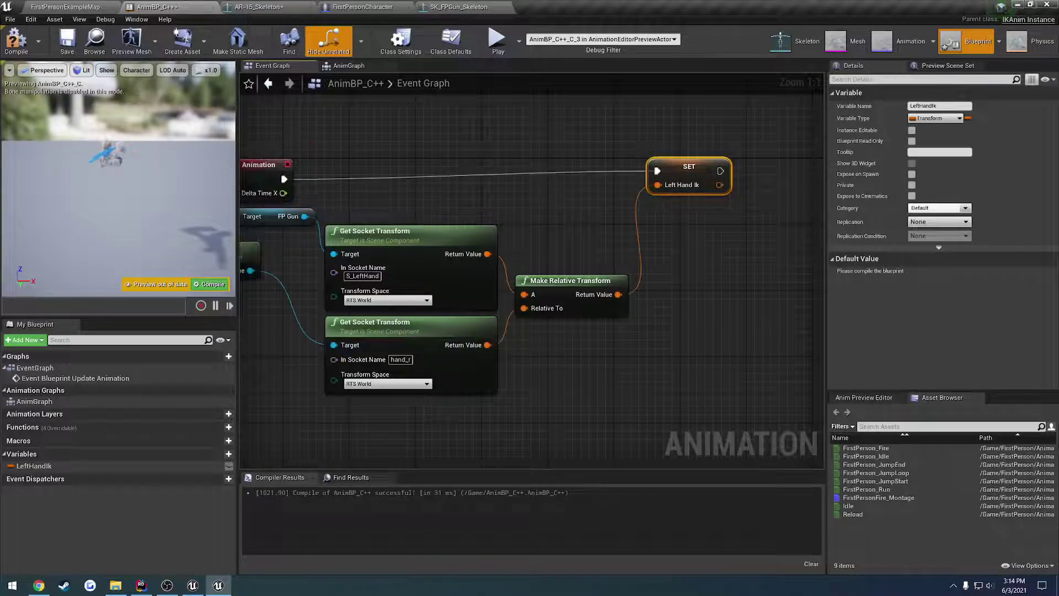
left_click(17, 44)
left_click(67, 45)
Insert an Is Valid check on Character between Event Blueprint Update Animation and the Set LeftHandIk node, and compile.
right_click_drag(345, 187, 477, 187)
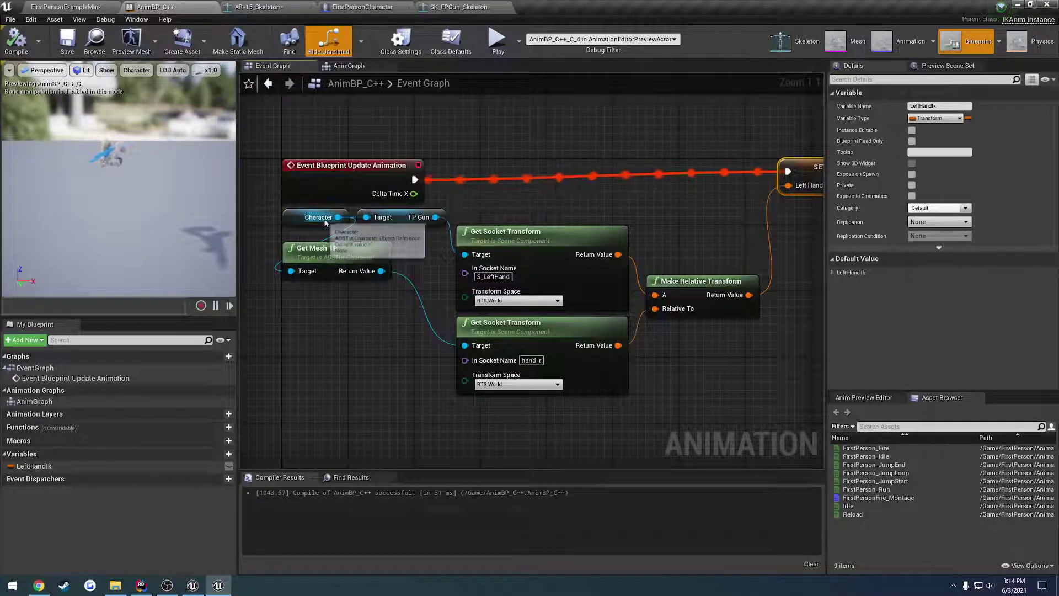
left_click_drag(338, 217, 484, 165)
type("valid")
key("Down")
key("Return")
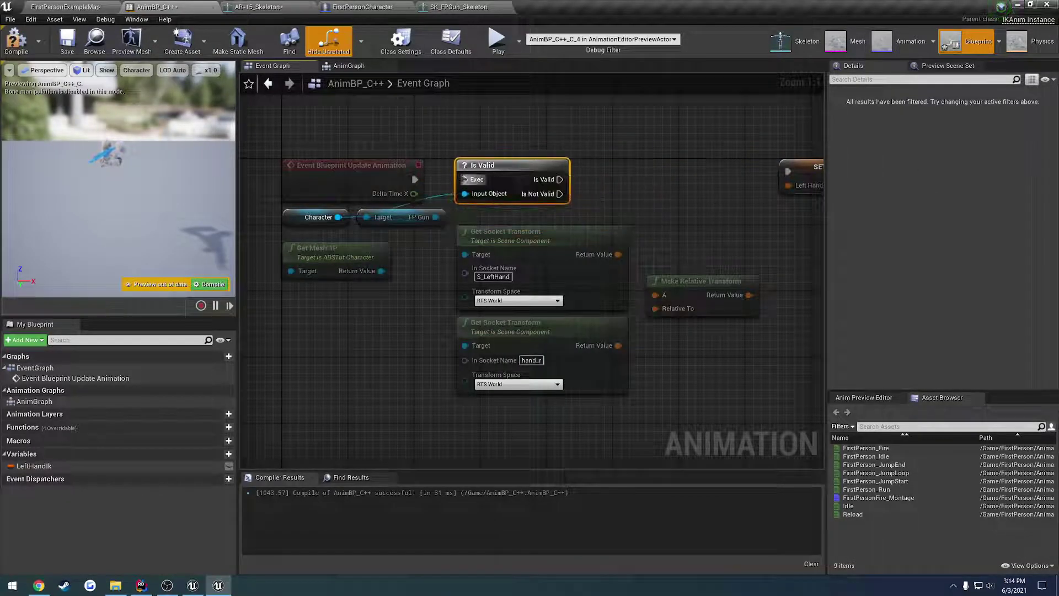
left_click_drag(413, 180, 414, 180)
right_click_drag(558, 187, 470, 183)
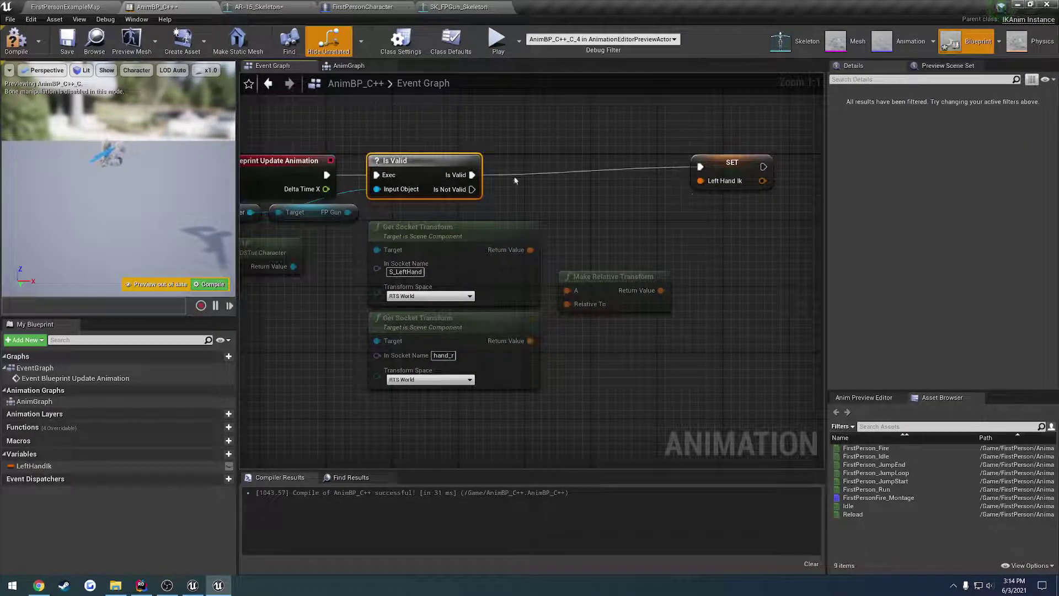
left_click(17, 41)
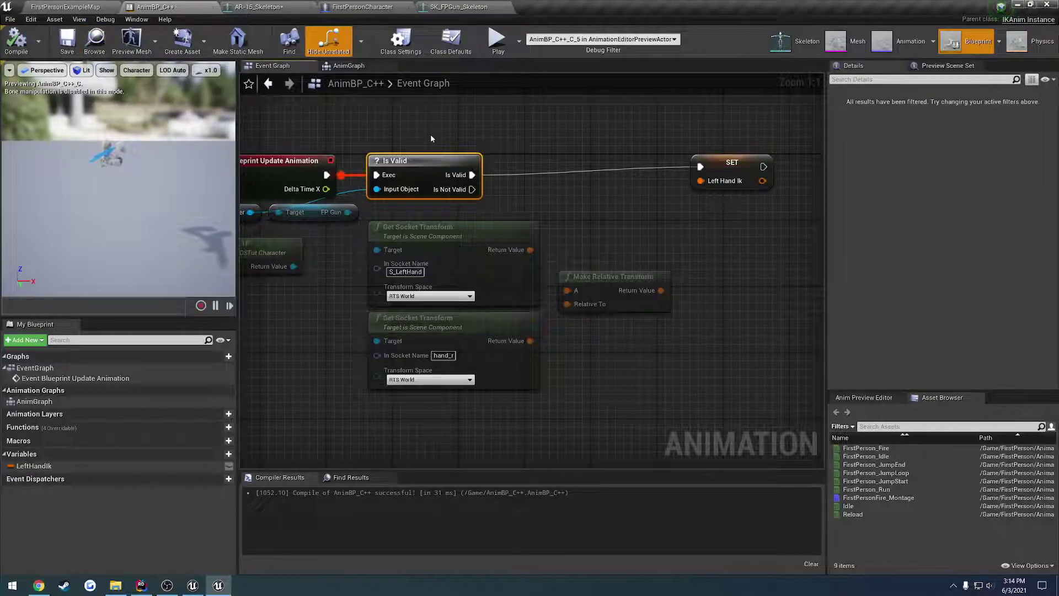
Open the AnimGraph and add a FABRIK node in the empty area below the Component To Local node.
left_click(352, 66)
right_click_drag(487, 233, 505, 265)
scroll(458, 266, "down", 2)
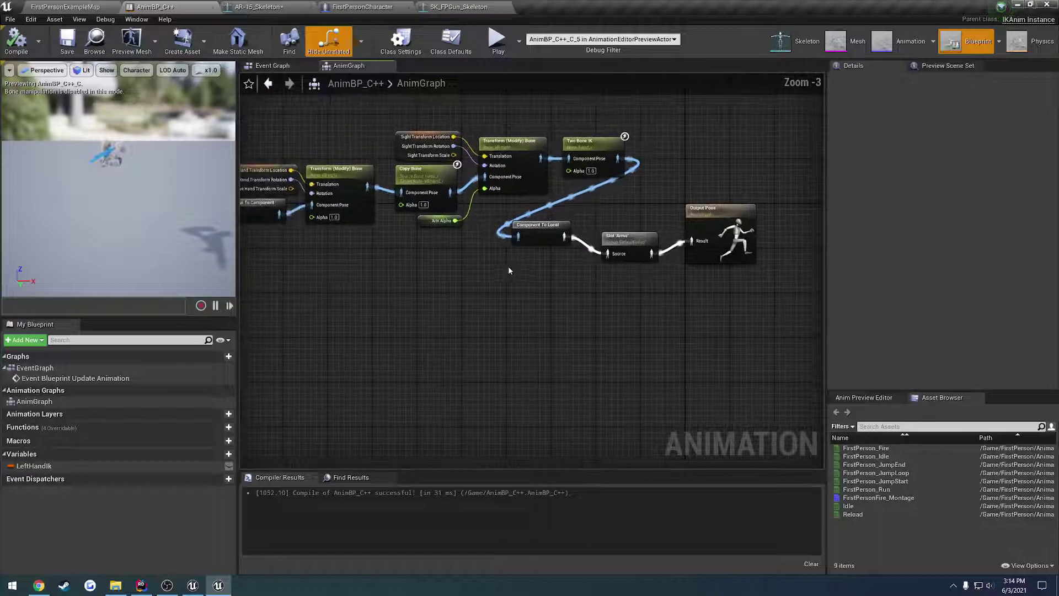
right_click(455, 294)
type("fabri")
key("Return")
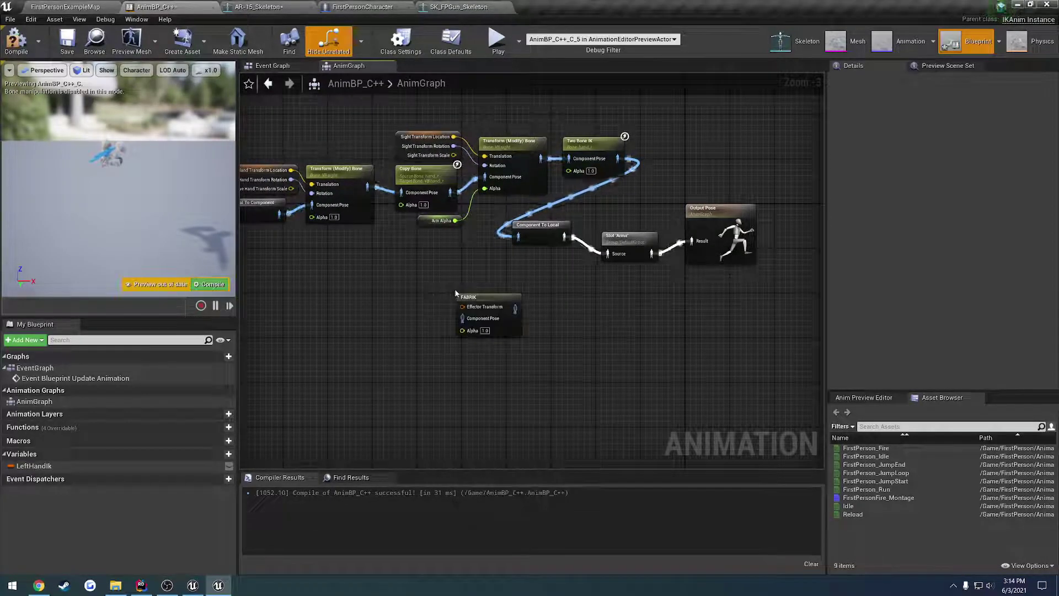
Set the FABRIK node's Effector Target to hand_r and its Effector Transform Space to Bone Space.
scroll(483, 308, "up", 1)
scroll(487, 308, "up", 2)
left_click(487, 308)
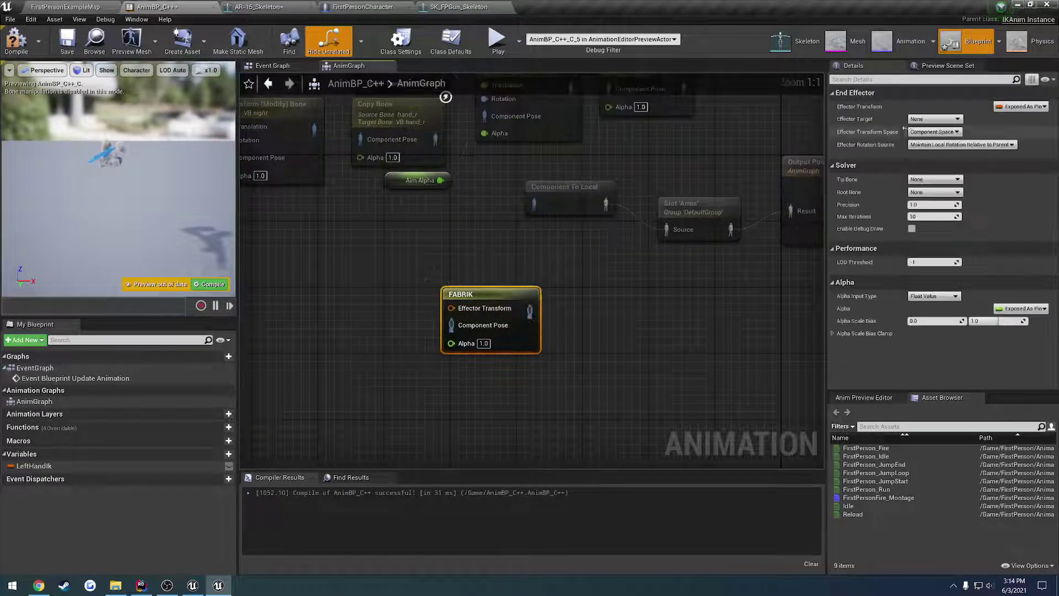
left_click(941, 120)
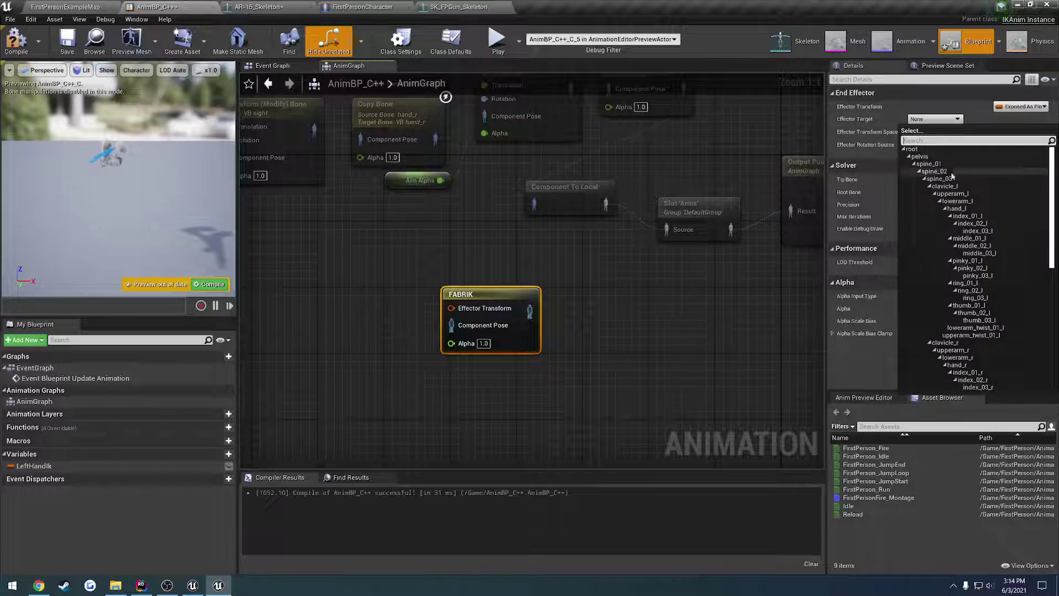
type("hand")
left_click(932, 155)
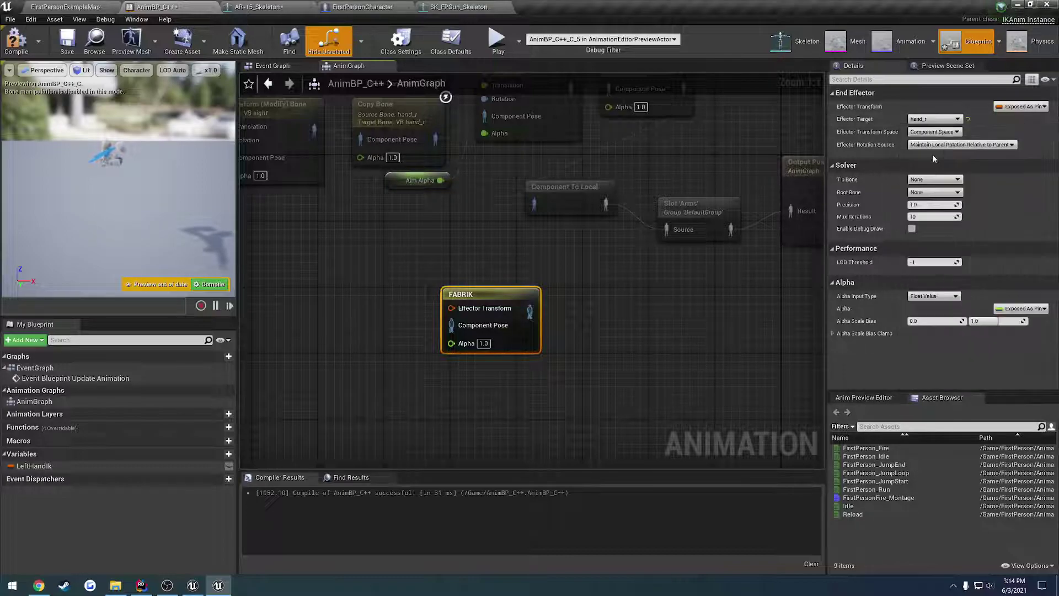
left_click(934, 158)
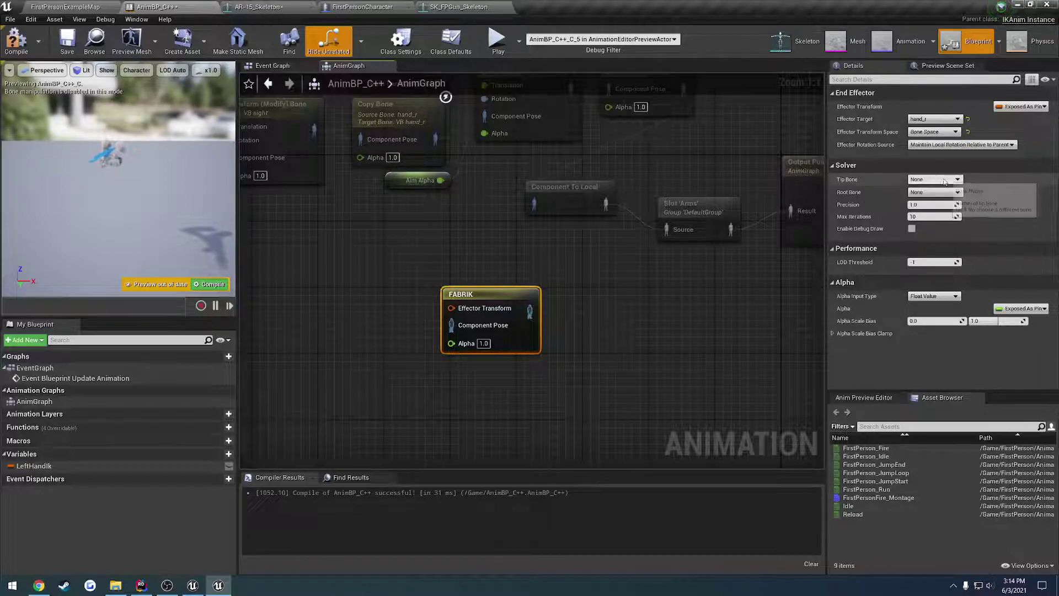
Set the FABRIK solver's Tip Bone to hand_l and Root Bone to upperarm_l, and compile.
left_click(944, 180)
type("hand")
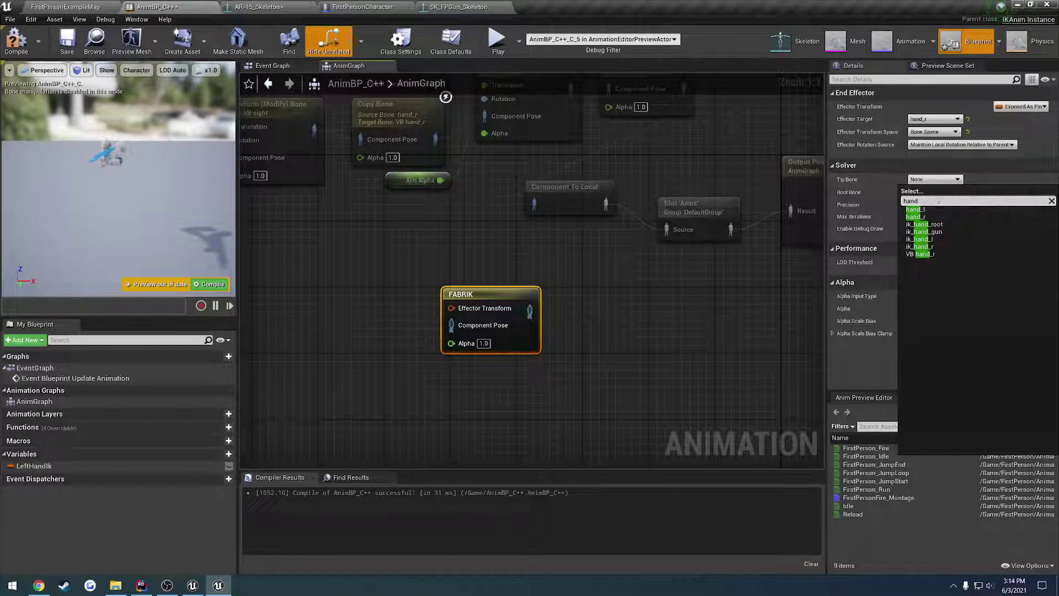
left_click(936, 210)
left_click(931, 193)
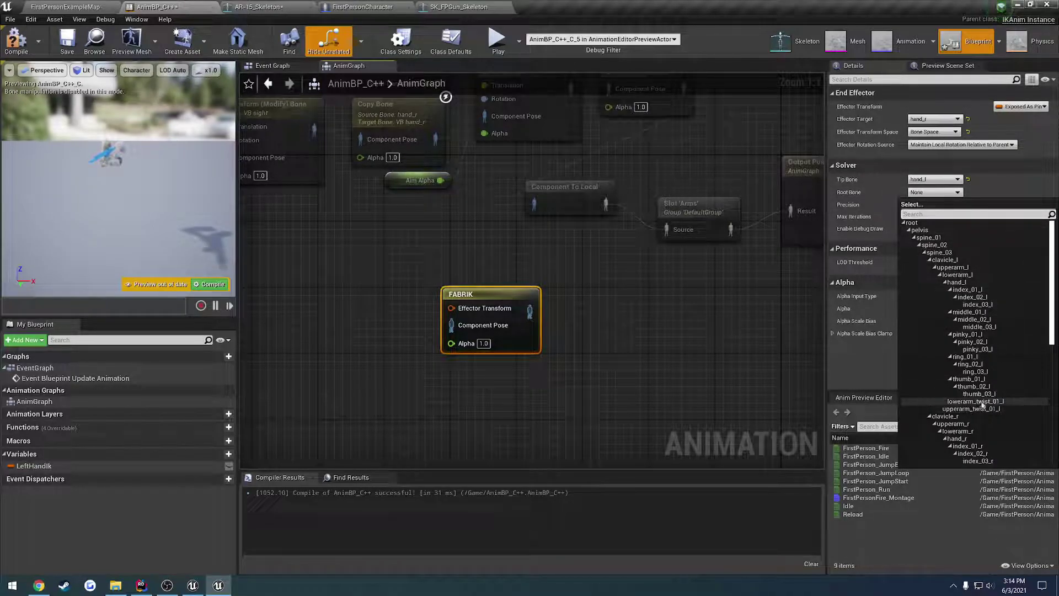
scroll(975, 386, "down", 2)
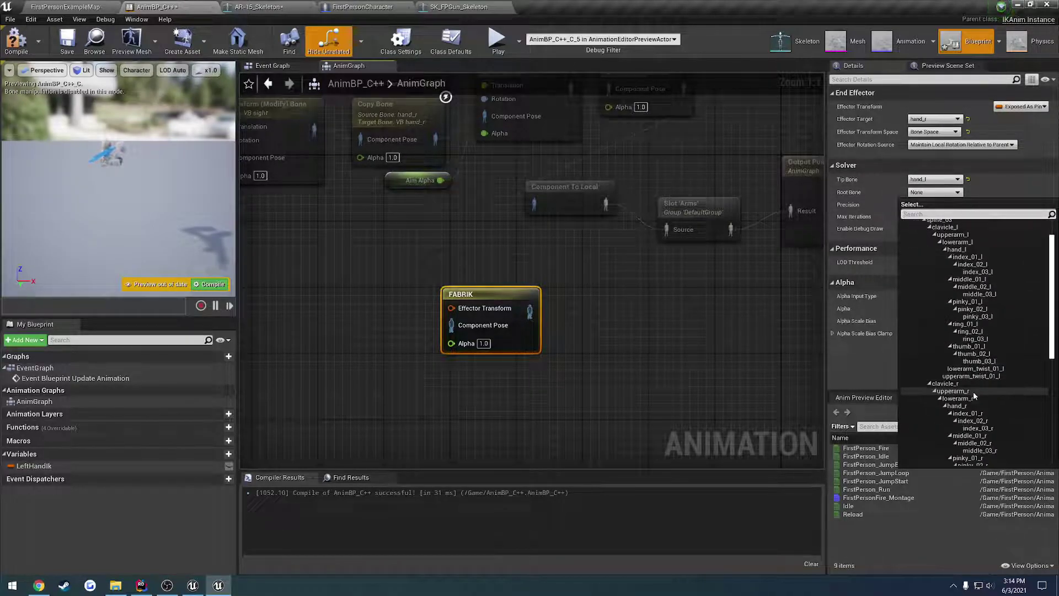
left_click(953, 235)
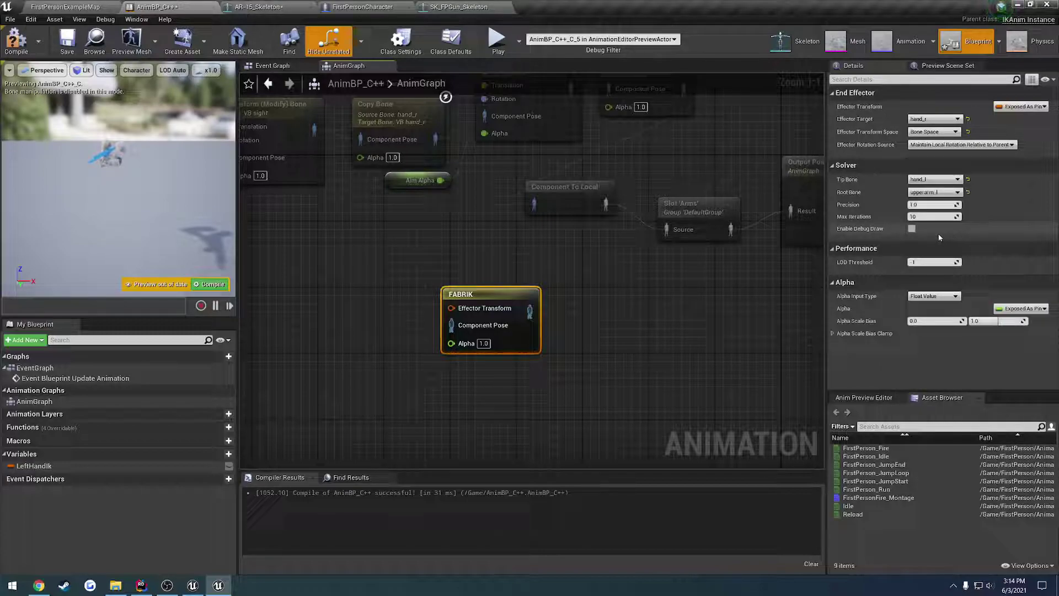
left_click(15, 41)
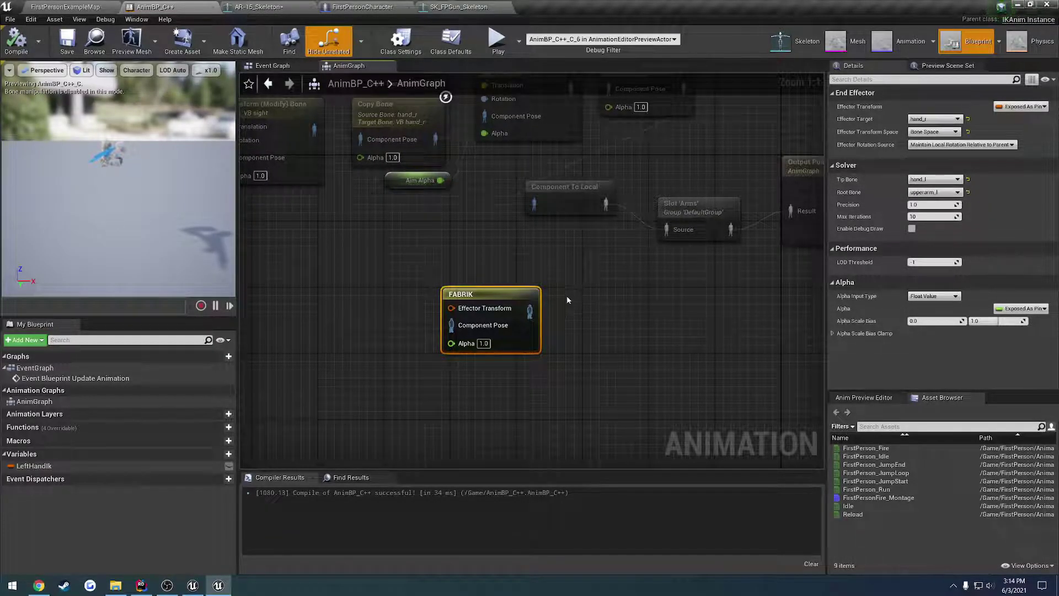
right_click_drag(567, 296, 509, 294)
left_click_drag(471, 309, 609, 227)
left_click_drag(543, 270, 540, 267)
key("Delete")
Connect FABRIK's output to Output Pose's Result through a Component To Local conversion, placed directly beside the FABRIK node.
left_click_drag(473, 308, 734, 209)
left_click_drag(596, 254, 571, 302)
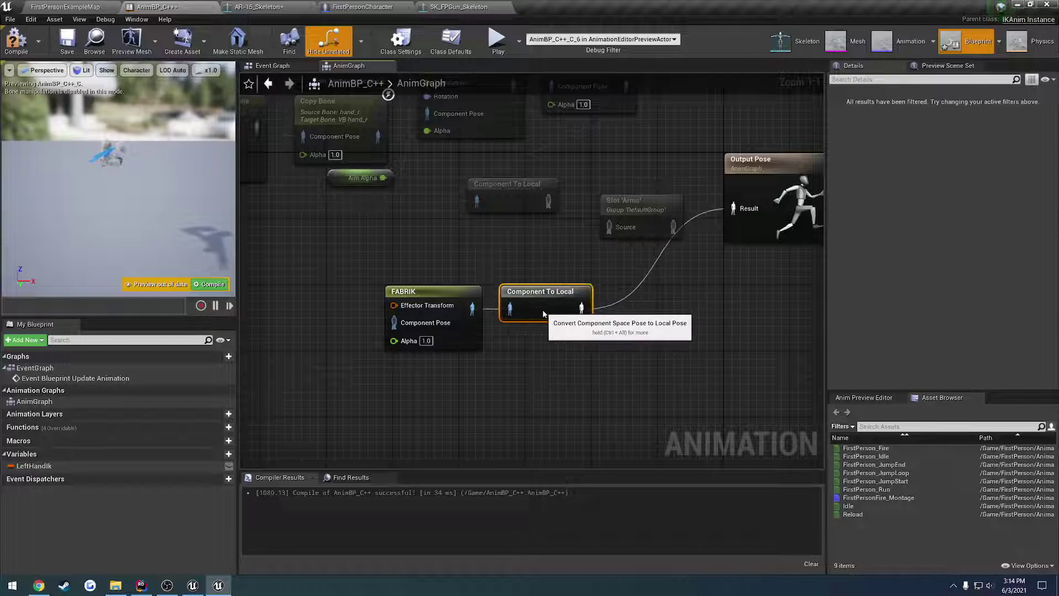
Move the Slot 'Arms' node directly beneath the Component To Local node above FABRIK.
right_click_drag(543, 314, 572, 320)
left_click(652, 188)
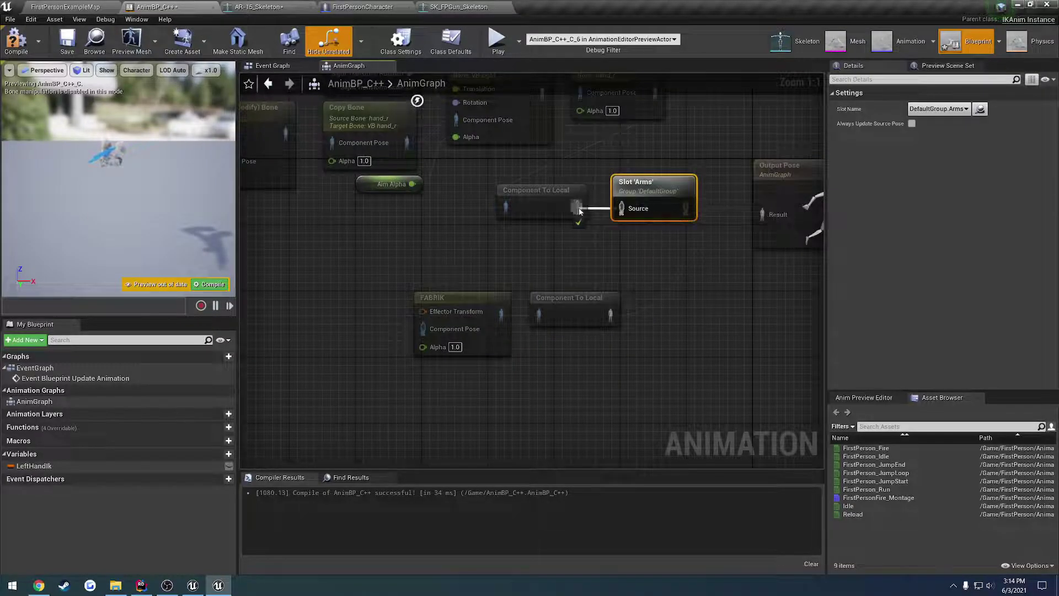
right_click_drag(602, 231, 647, 235)
left_click_drag(736, 215, 620, 262)
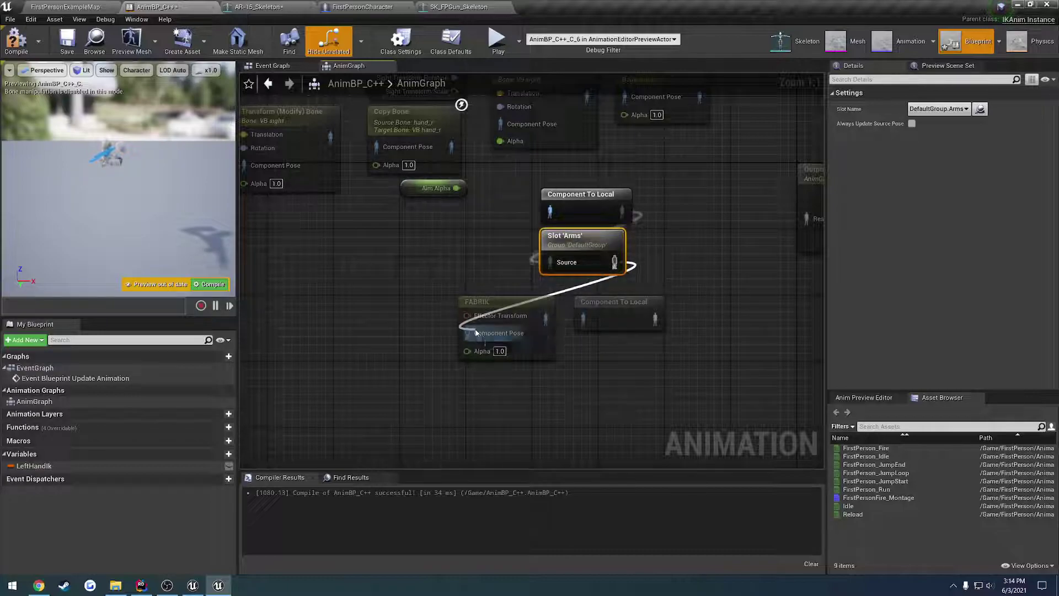
Connect Slot 'Arms' to FABRIK's Component Pose through a Local To Component conversion placed just before FABRIK, compile, and save.
left_click_drag(475, 333, 474, 333)
left_click_drag(481, 282, 372, 345)
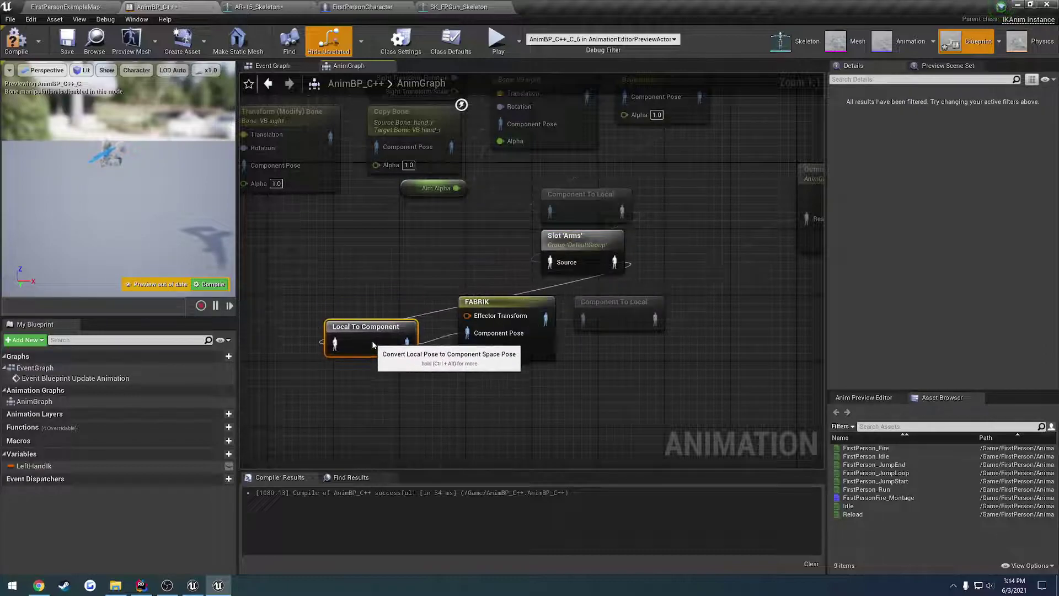
left_click(497, 308)
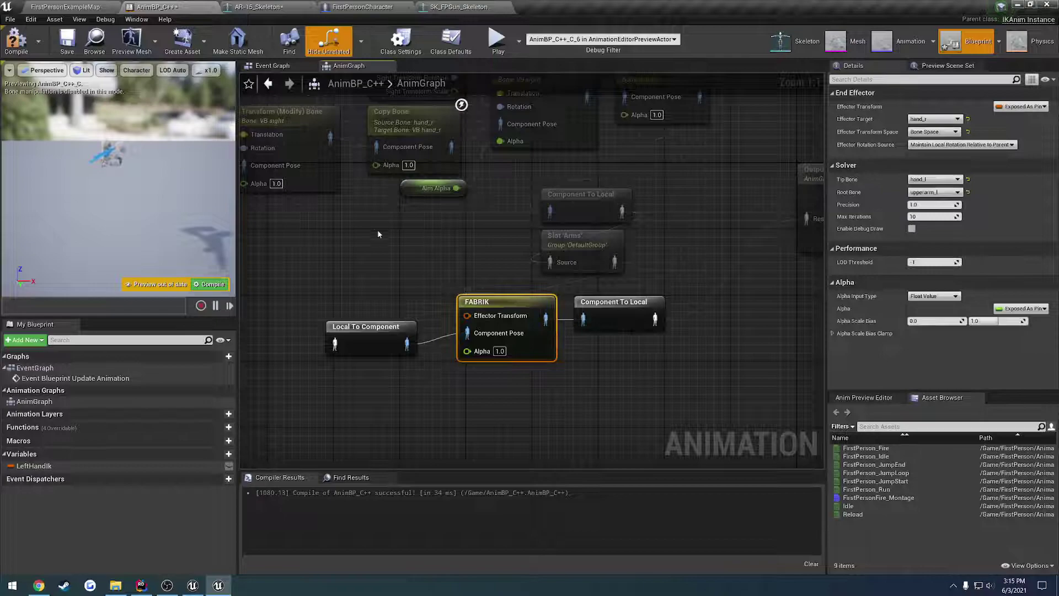
left_click(68, 44)
left_click(358, 223)
right_click_drag(371, 227, 392, 208)
right_click_drag(676, 190, 648, 214)
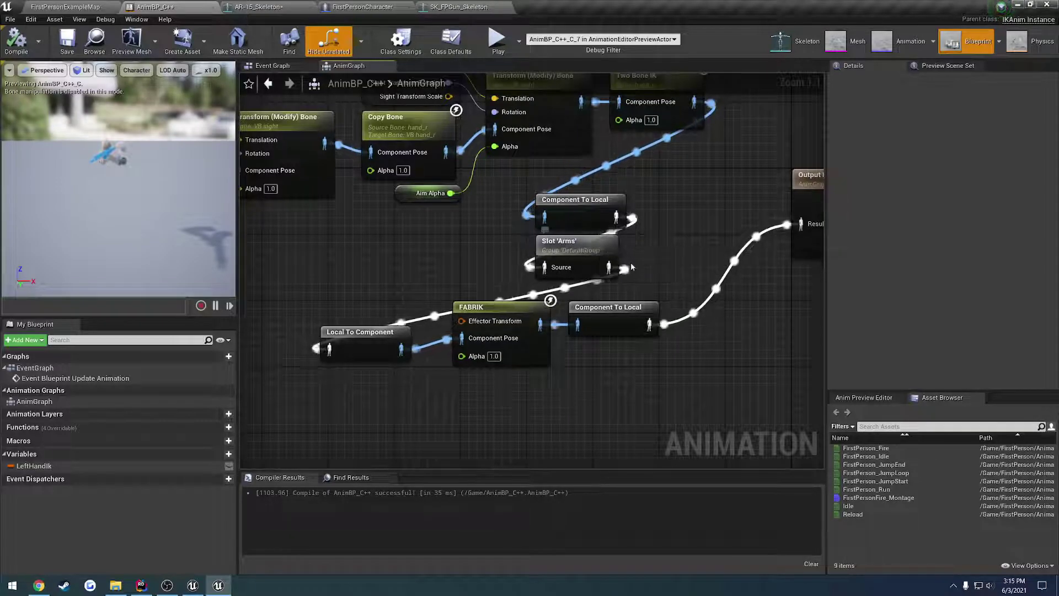
left_click(600, 206)
key("Delete")
left_click(393, 334)
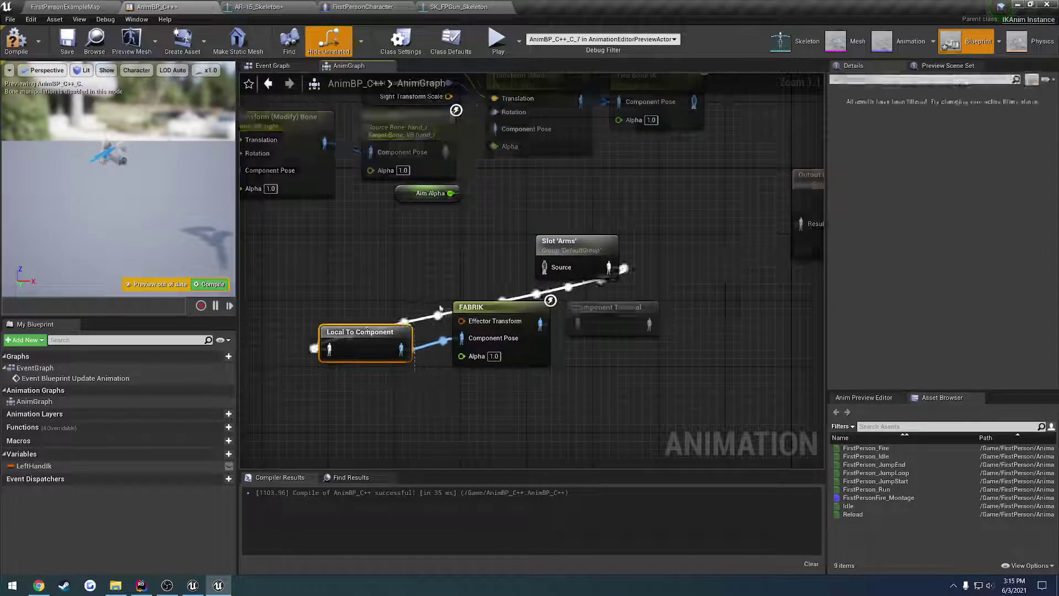
key("Delete")
left_click_drag(574, 247, 665, 213)
right_click_drag(653, 257, 599, 258)
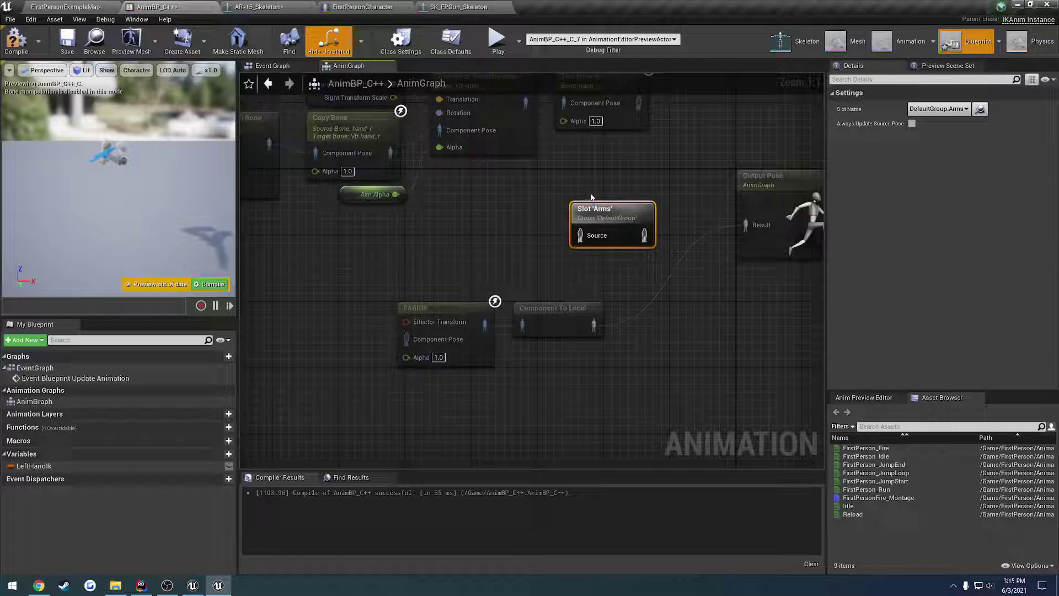
key("ctrl+z")
key("ctrl+z")
key("ctrl+z")
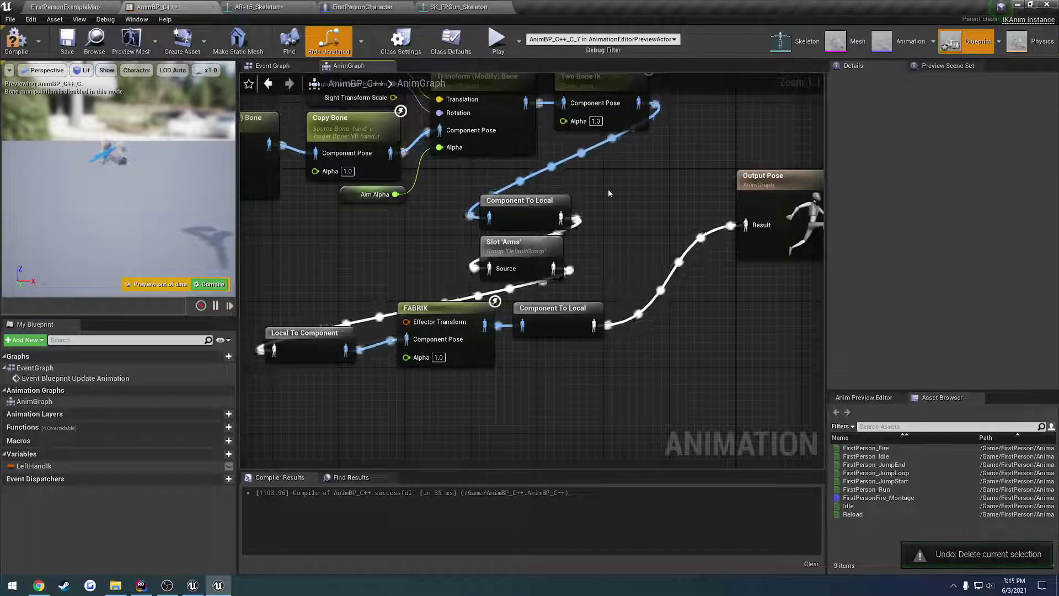
Add a getter for the LeftHandIk variable, connect it to FABRIK's Effector Transform, compile, and save the animation blueprint.
right_click_drag(598, 185, 694, 173)
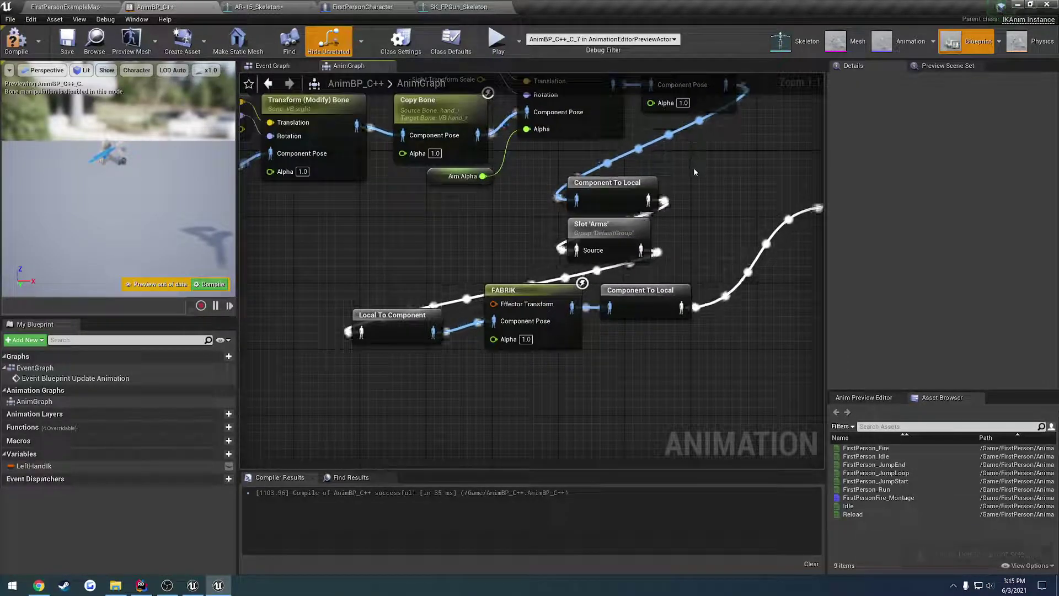
left_click(540, 294)
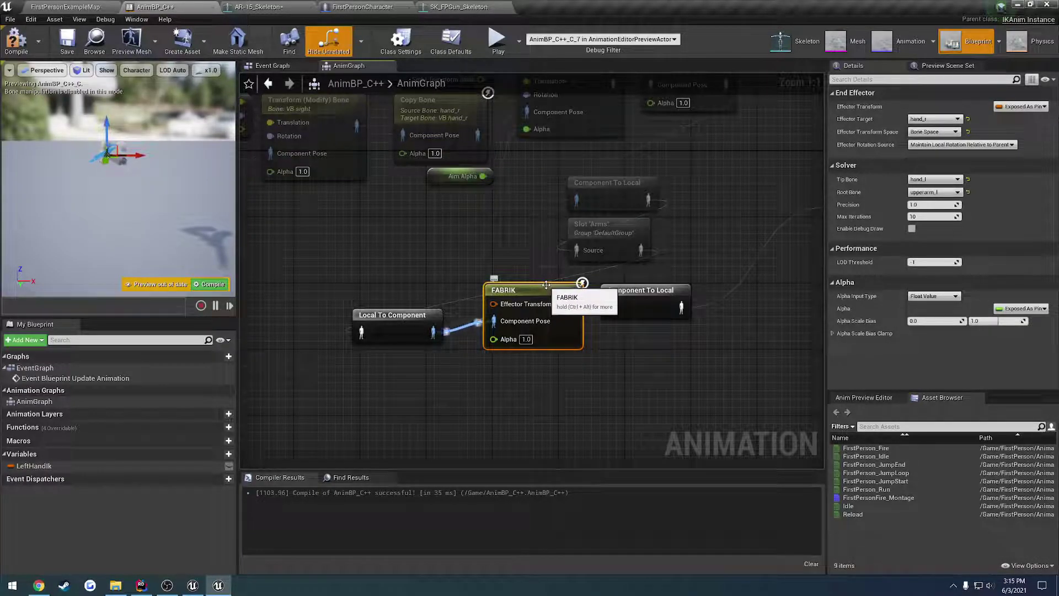
right_click_drag(449, 326, 509, 304)
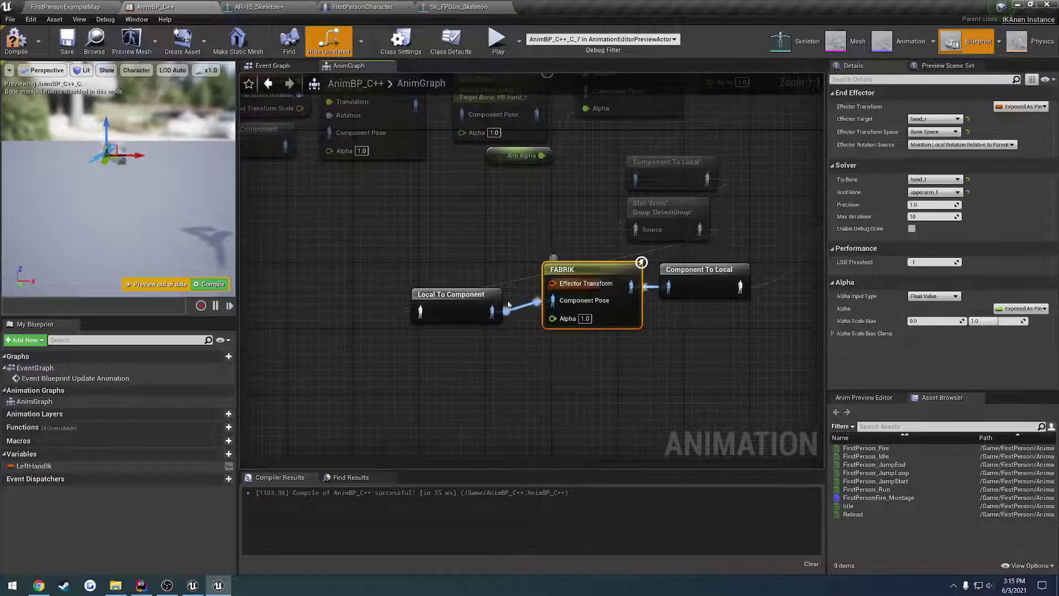
left_click_drag(52, 466, 444, 260, "ctrl")
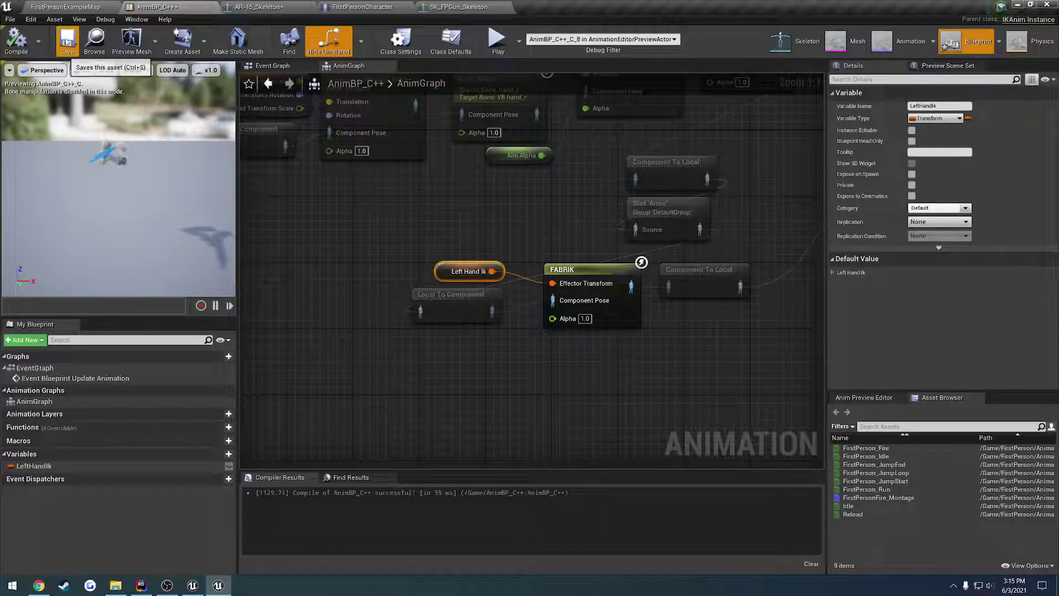
right_click_drag(482, 214, 395, 210)
Play the FirstPersonExampleMap level, aim down the sights, and inspect the left hand with a detached camera before repossessing the character.
left_click(65, 7)
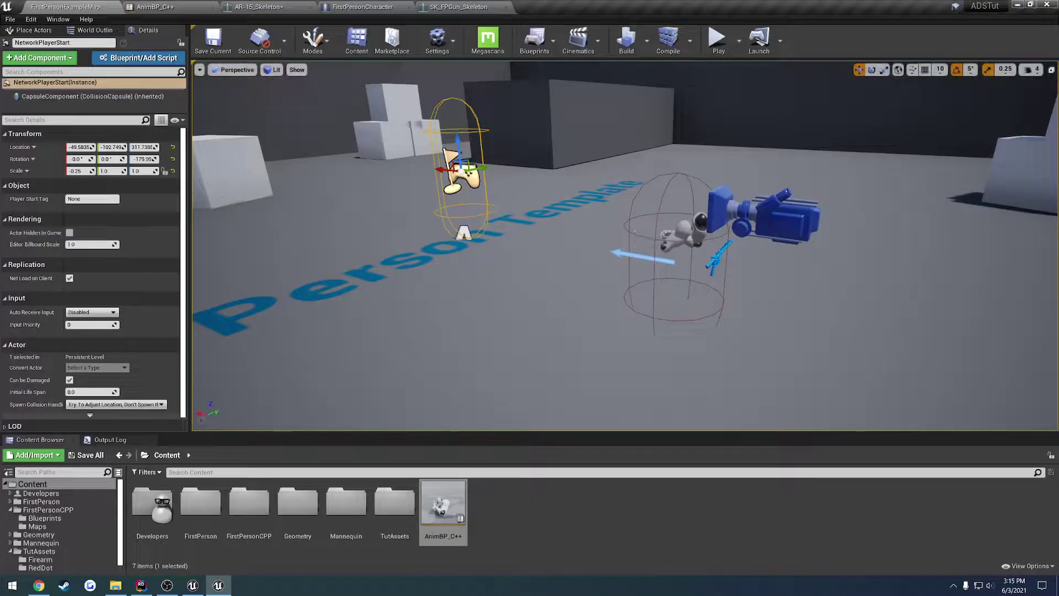
left_click(717, 38)
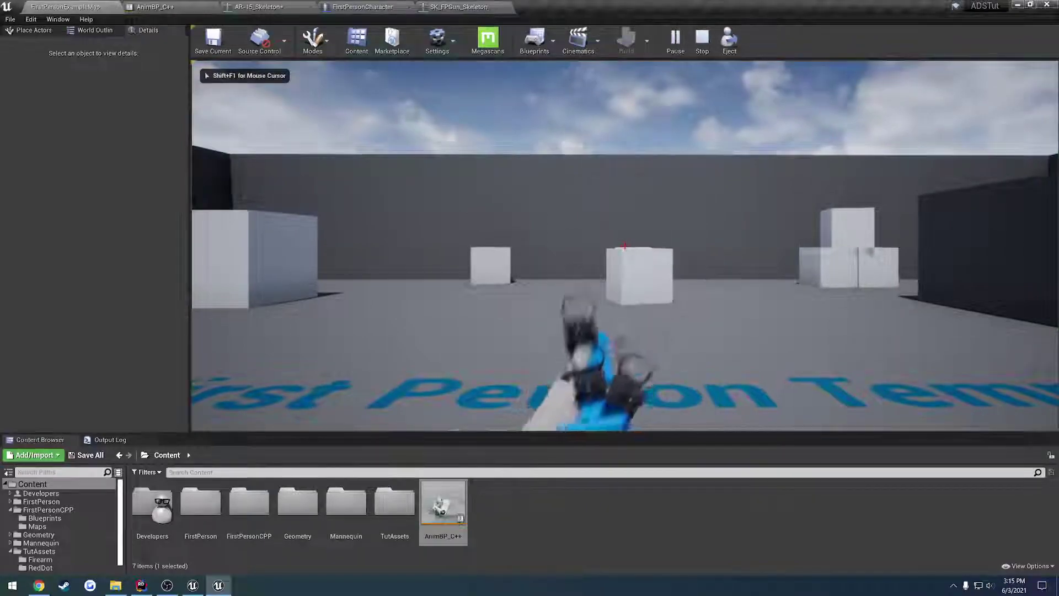
right_click(625, 247)
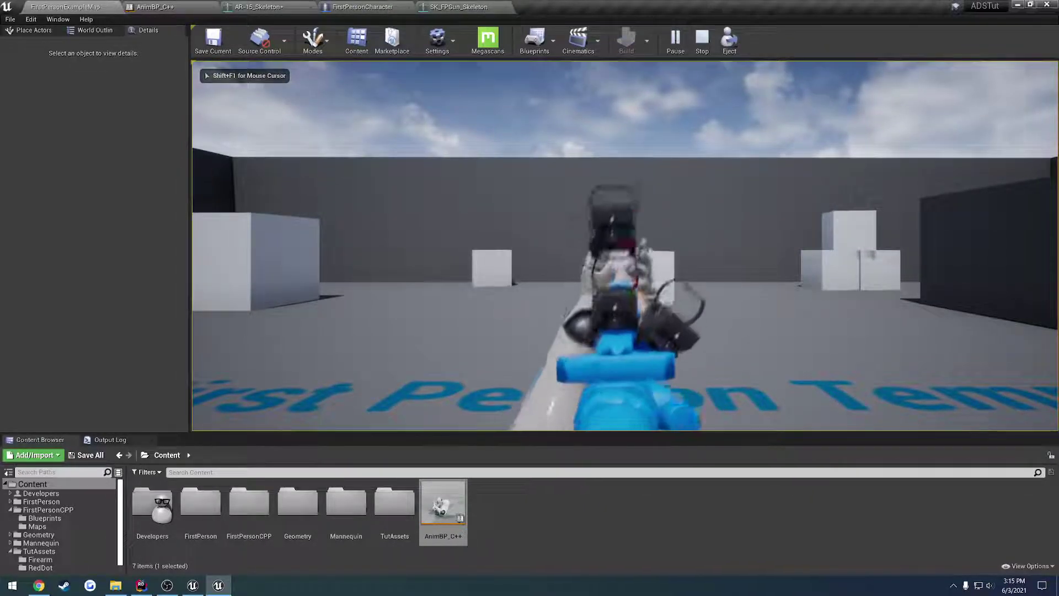
key("F8")
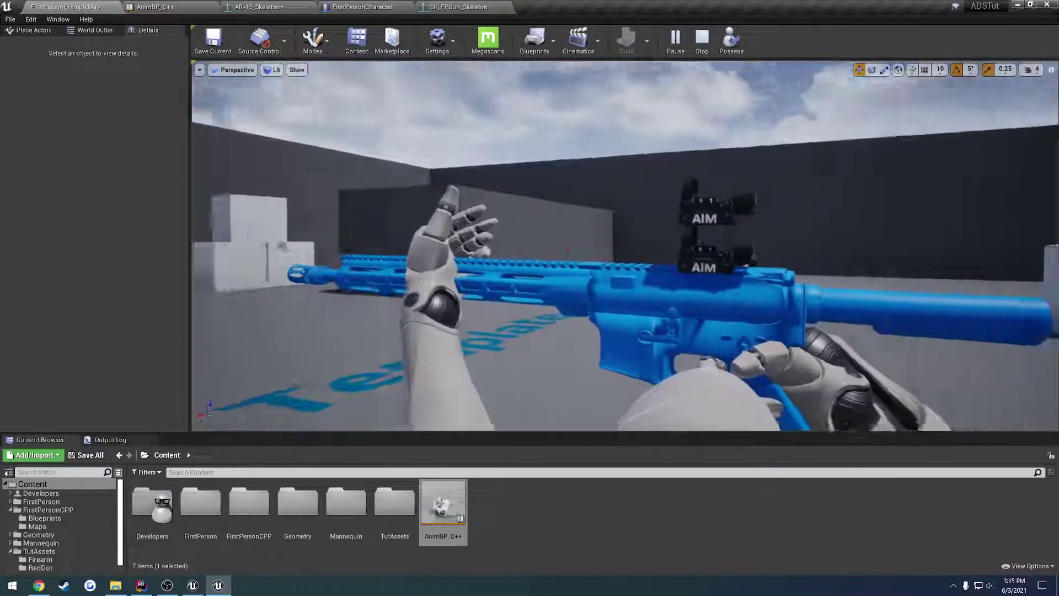
key("a")
right_click_drag(625, 246, 740, 248)
key("d")
left_click(731, 42)
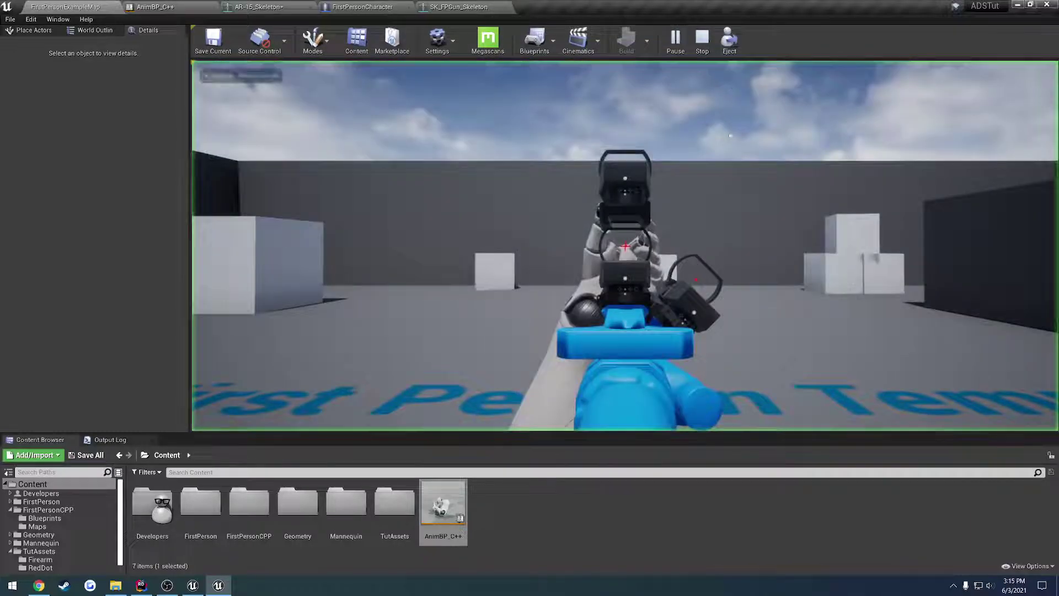
Detach from the aiming character again, examine the left hand from another angle, and repossess the character.
key("F8")
right_click_drag(625, 246, 882, 296)
key("a")
key("d")
left_click(731, 43)
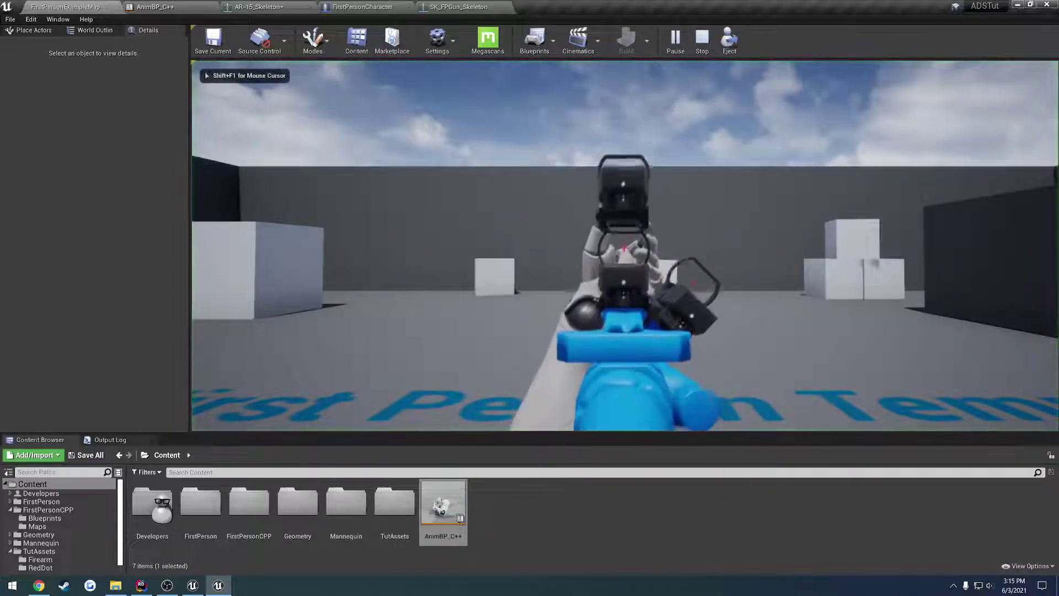
Aim again and fly a detached camera around the rifle to examine both arms from the side and behind, then repossess the character.
right_click(625, 246)
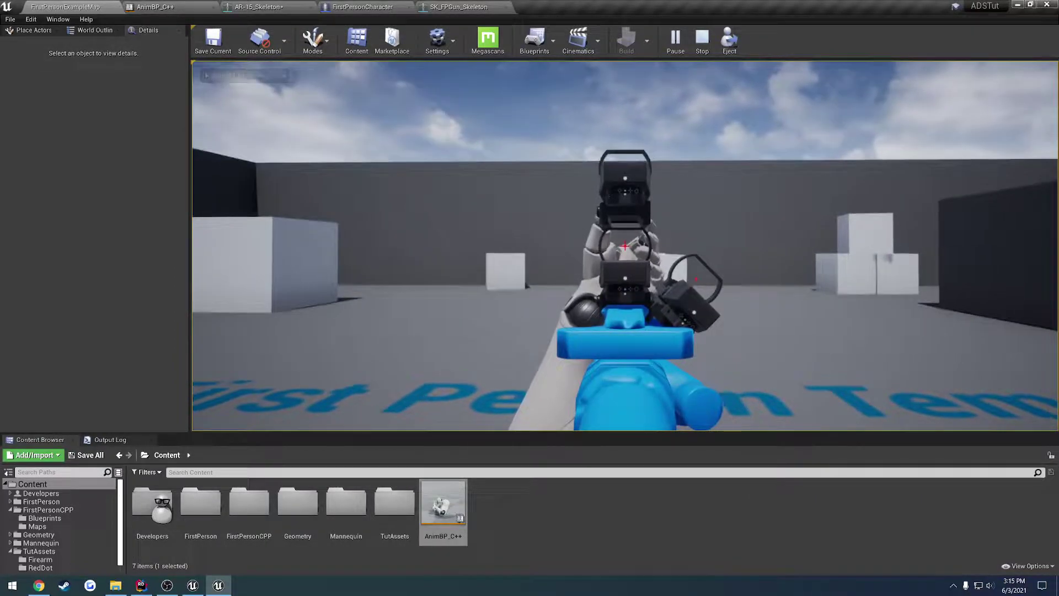
key("F8")
key("a")
right_click_drag(673, 204, 671, 232)
key("s")
key("a")
key("w")
key("a")
key("e")
key("s")
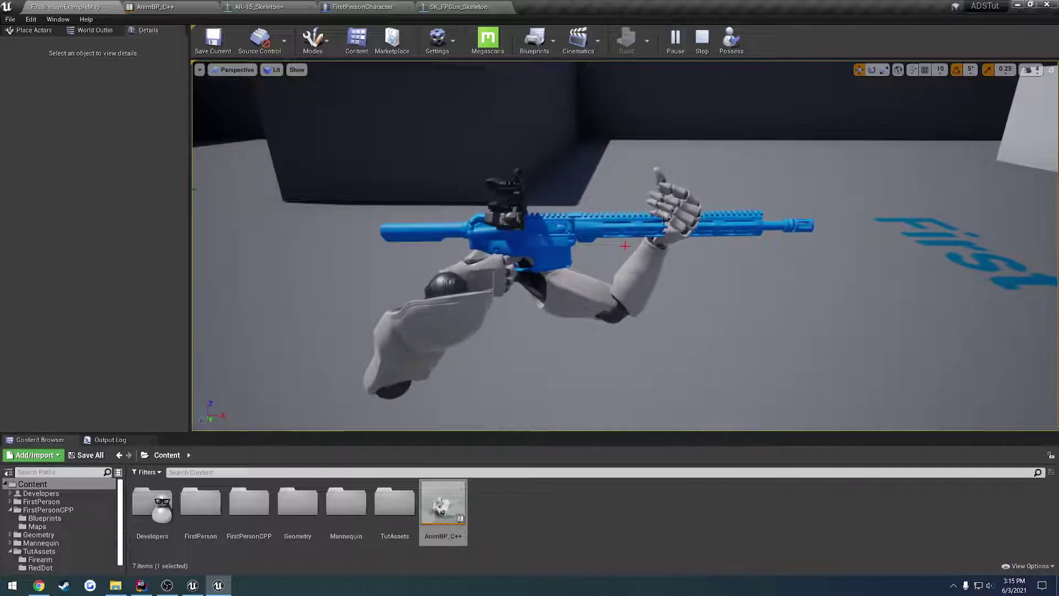
key("a")
right_click_drag(484, 283, 596, 111)
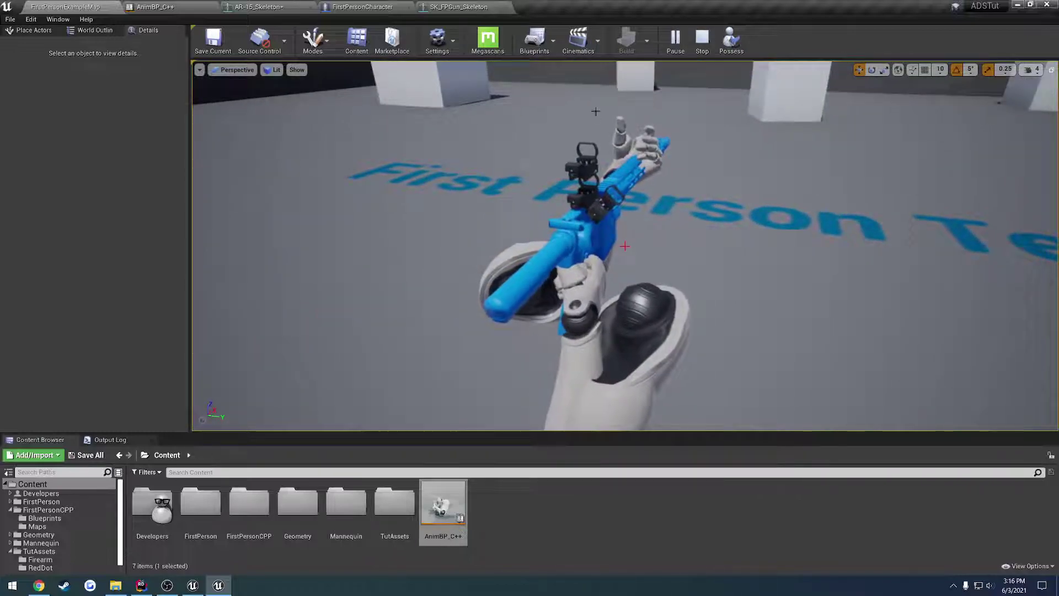
left_click(731, 50)
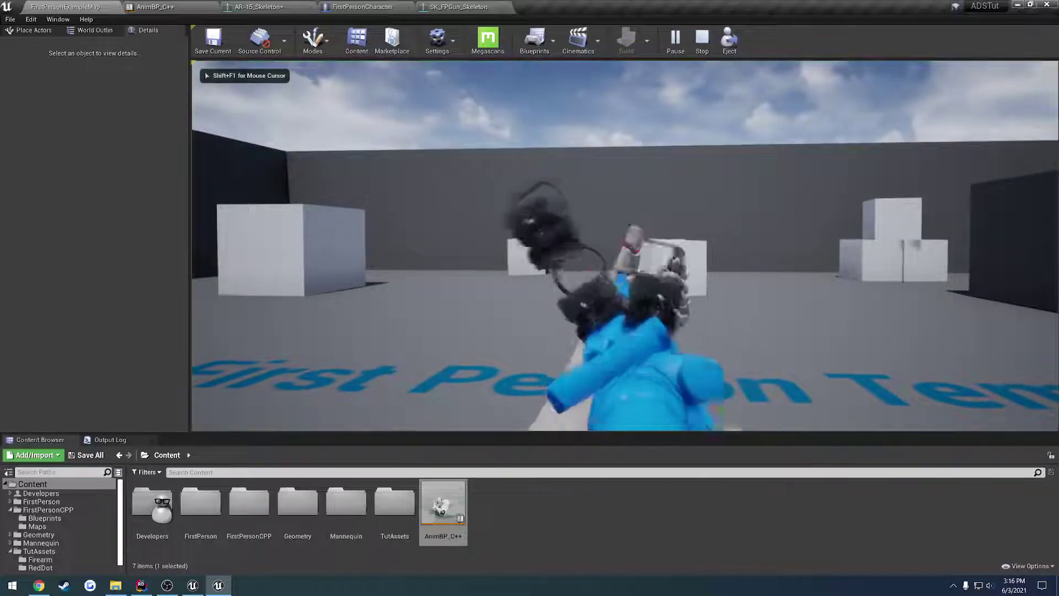
Cycle through the rifle's sights while aiming, stop aiming, and end the play session.
key("t")
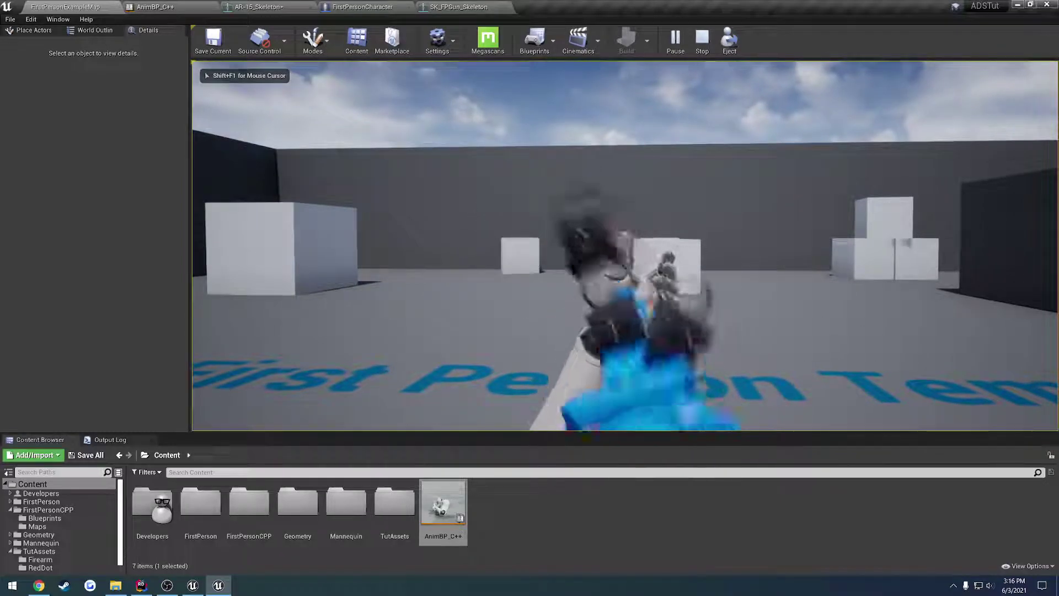
key("t")
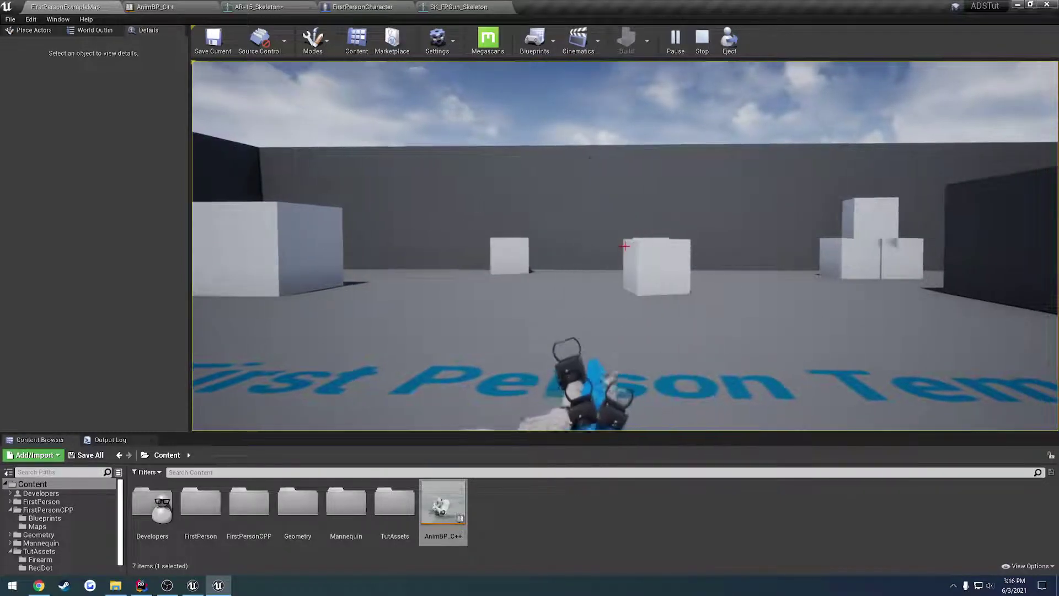
right_click(624, 246)
key("Escape")
Play the level again, inspect the left hand in the lowered rifle pose with a detached camera, and end the session.
right_click_drag(625, 246, 844, 264)
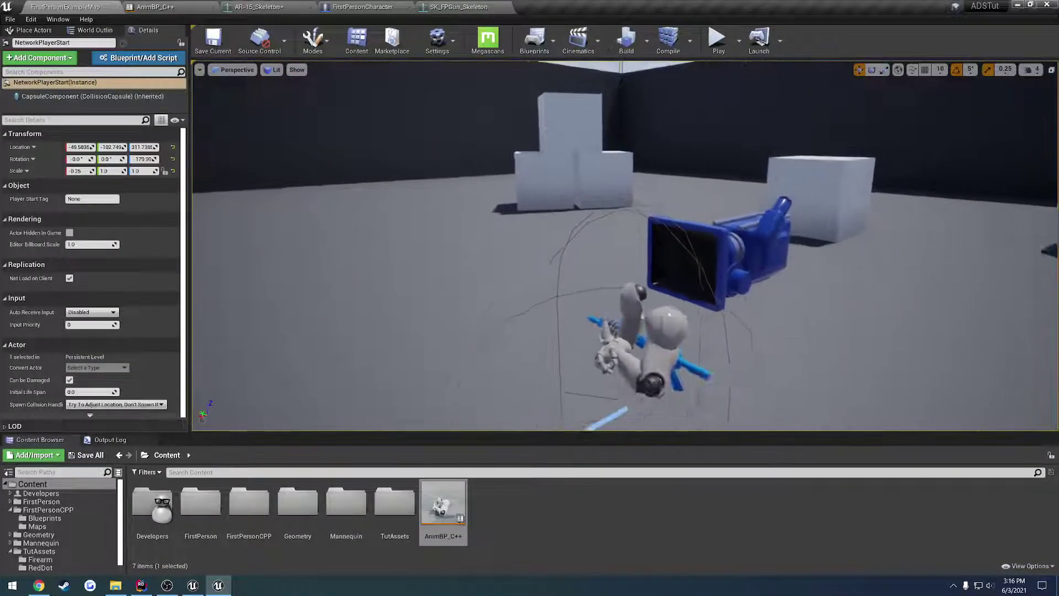
left_click(717, 38)
right_click(625, 246)
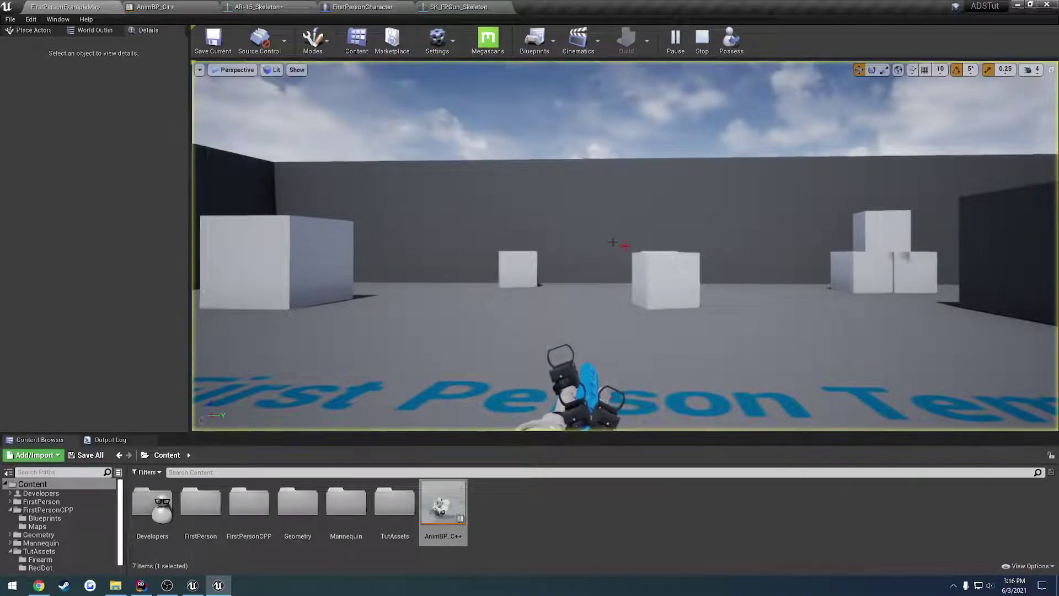
key("F8")
right_click_drag(625, 246, 625, 193)
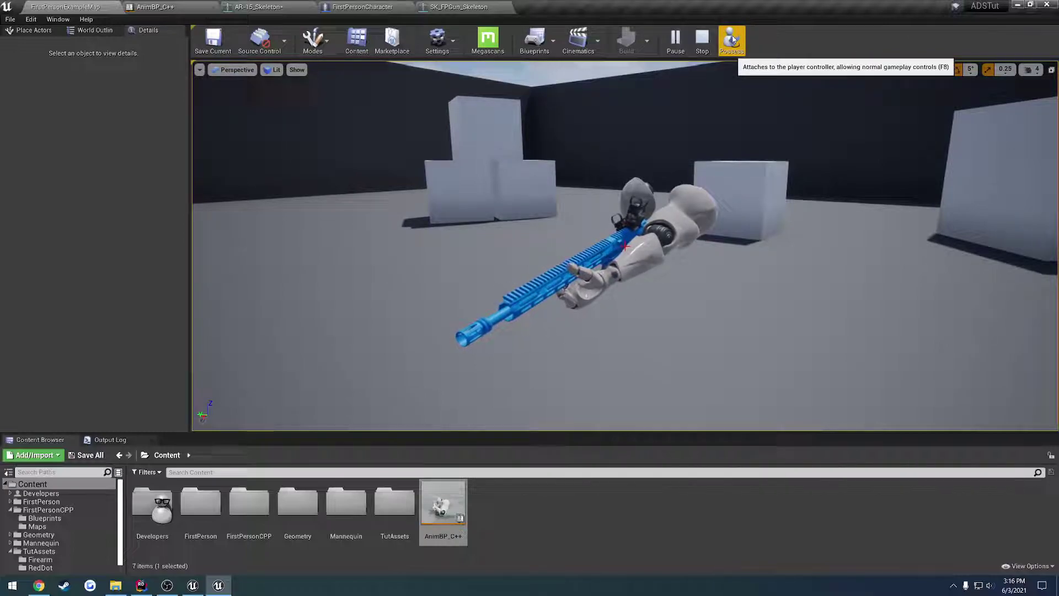
left_click(733, 39)
key("Escape")
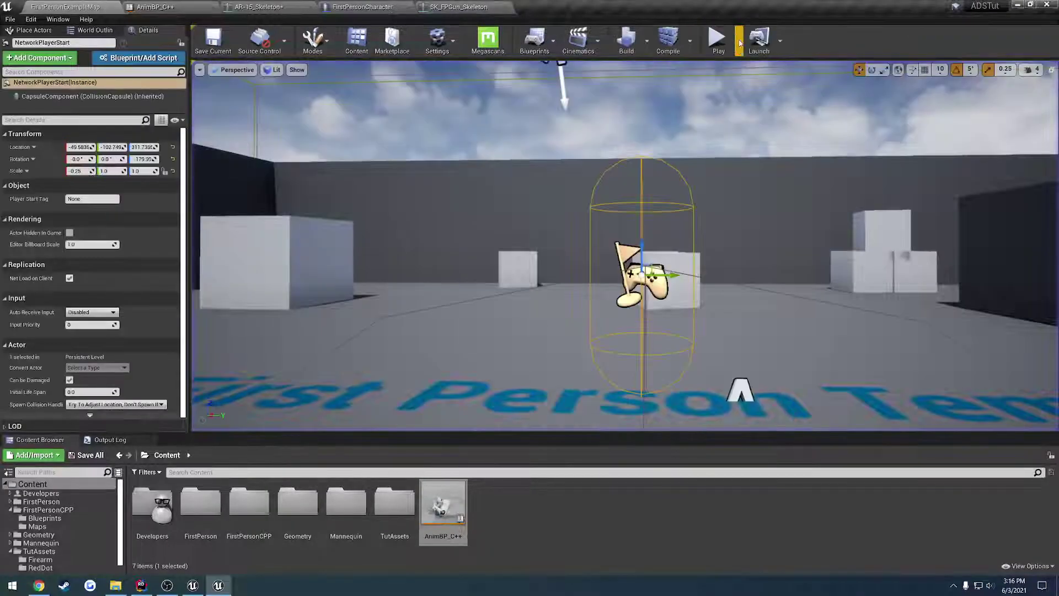
Start a two-player session in separate server and client preview windows, and resize the client window.
left_click(739, 42)
left_click_drag(818, 215, 832, 215)
left_click(772, 94)
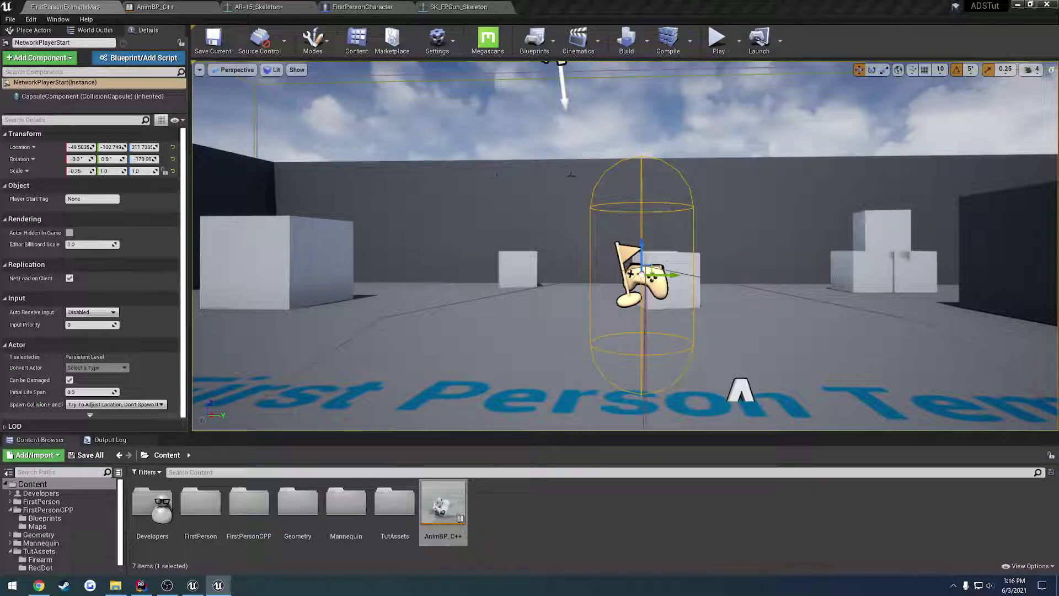
left_click_drag(267, 213, 490, 357)
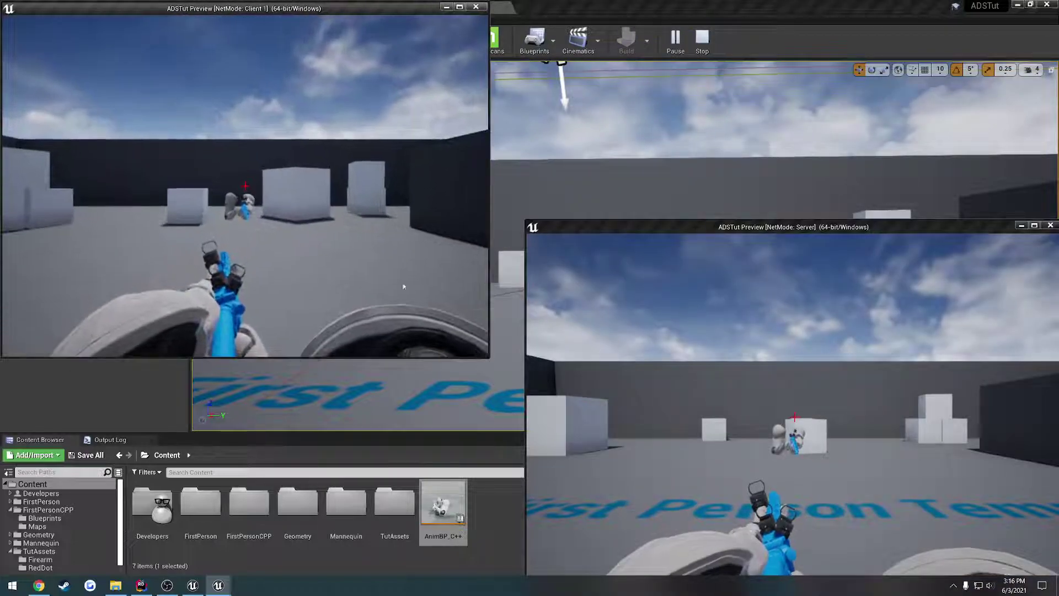
Move the client character into the server's view, toggle its aiming to check the replicated left hand placement, and end the session.
key("a")
right_click_drag(245, 186, 245, 186)
right_click(245, 186)
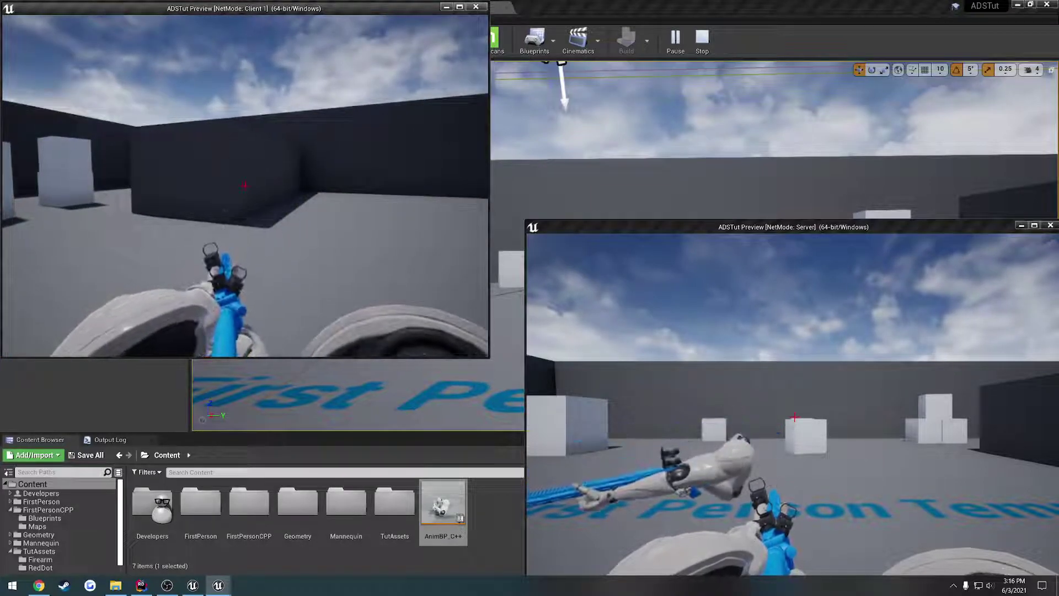
right_click(245, 186)
right_click(245, 186)
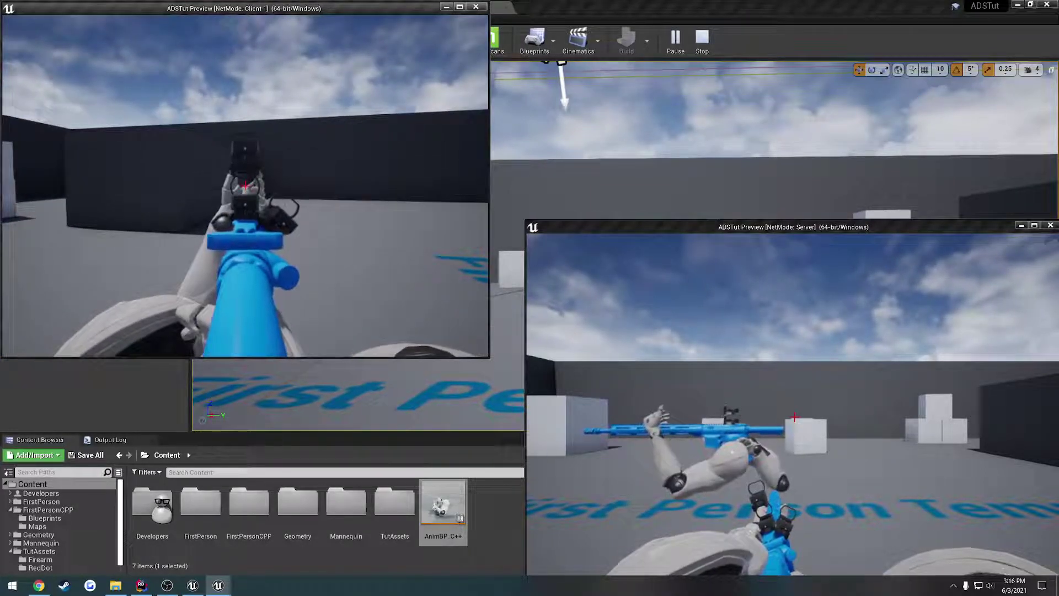
right_click(245, 186)
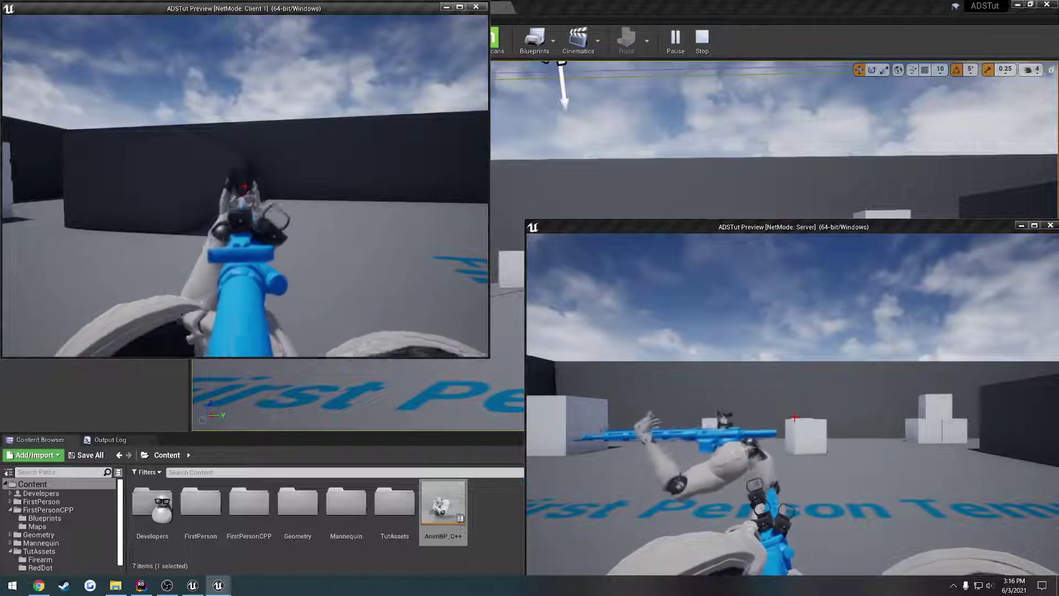
right_click(245, 186)
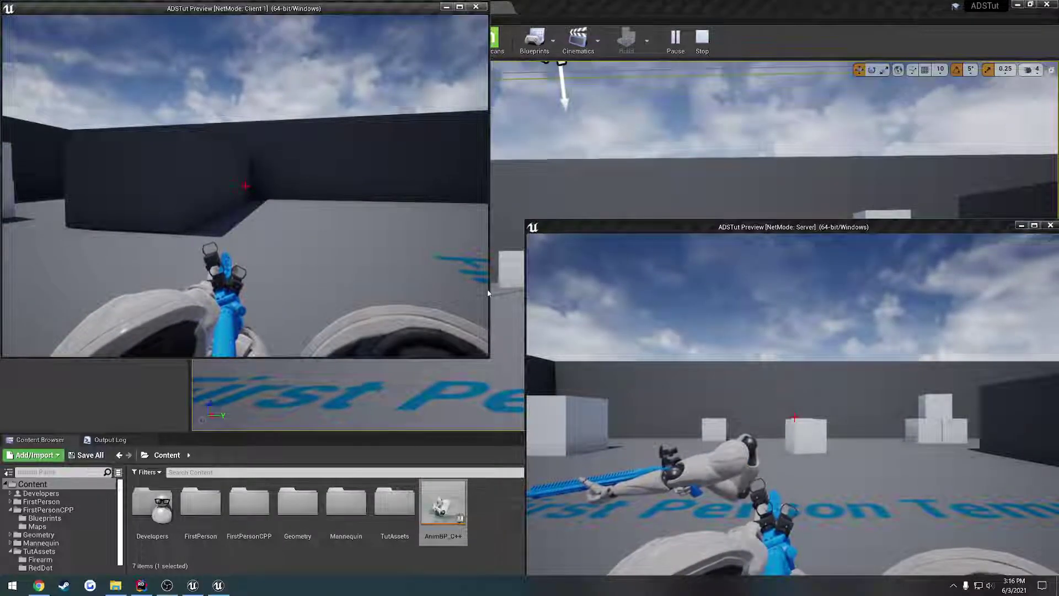
key("Escape")
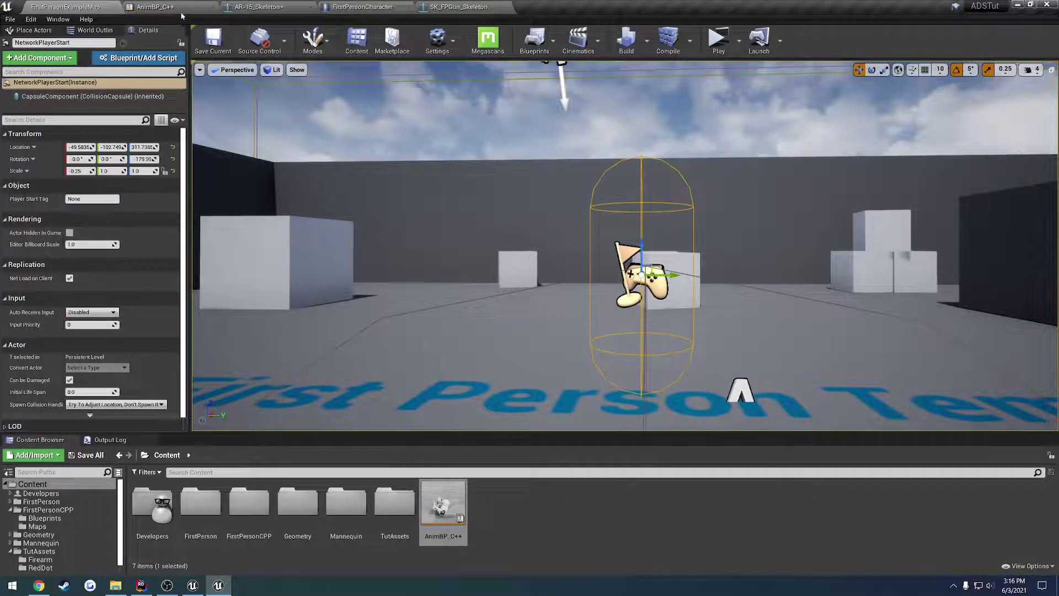
Play the level in the selected viewport, aim the rifle, and detach the camera to view the left hand side-on.
left_click(272, 10)
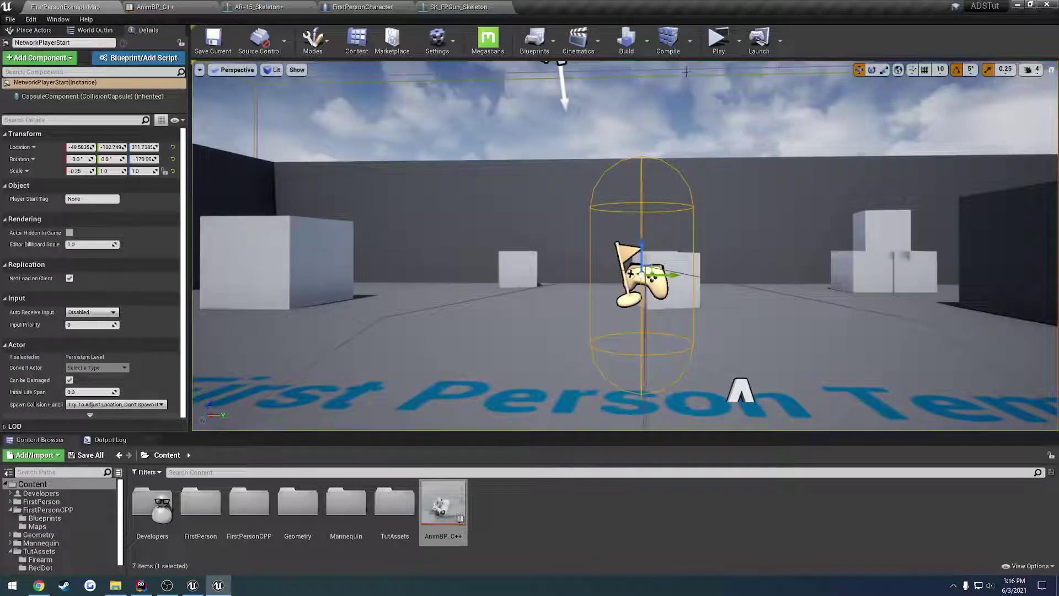
left_click(741, 45)
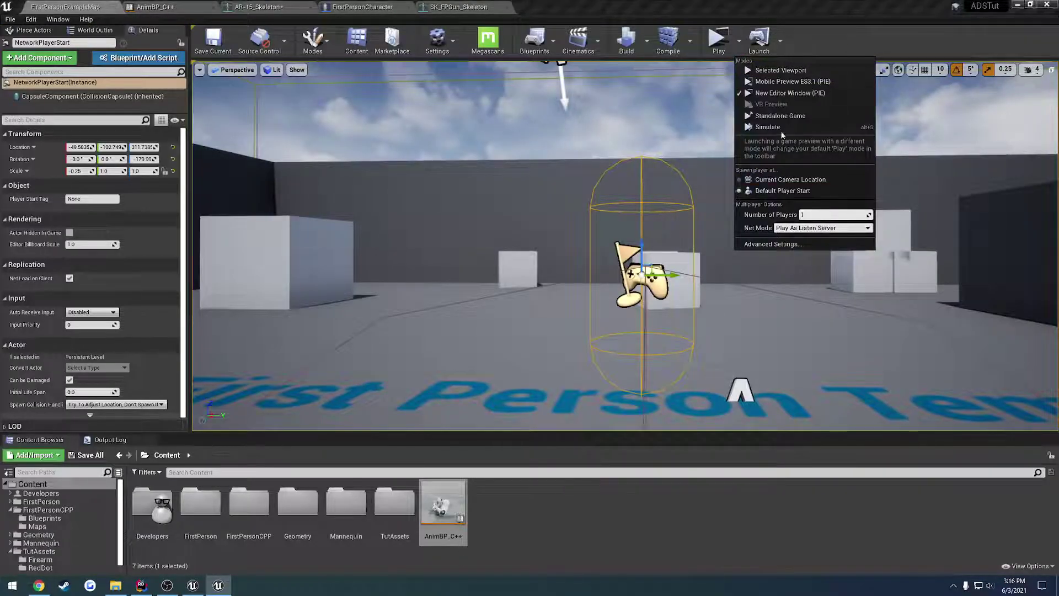
left_click(768, 72)
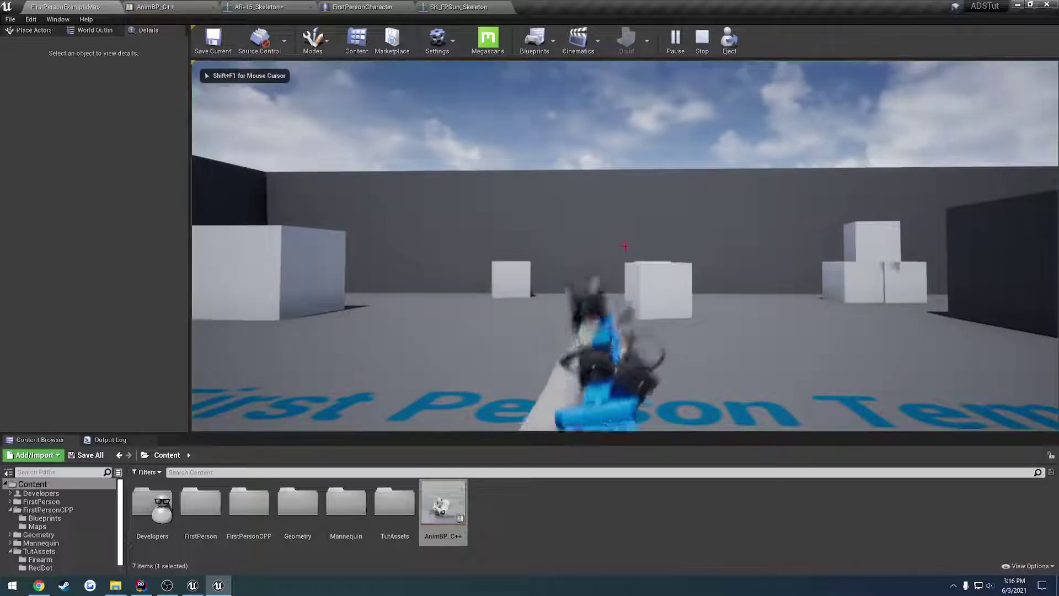
key("F8")
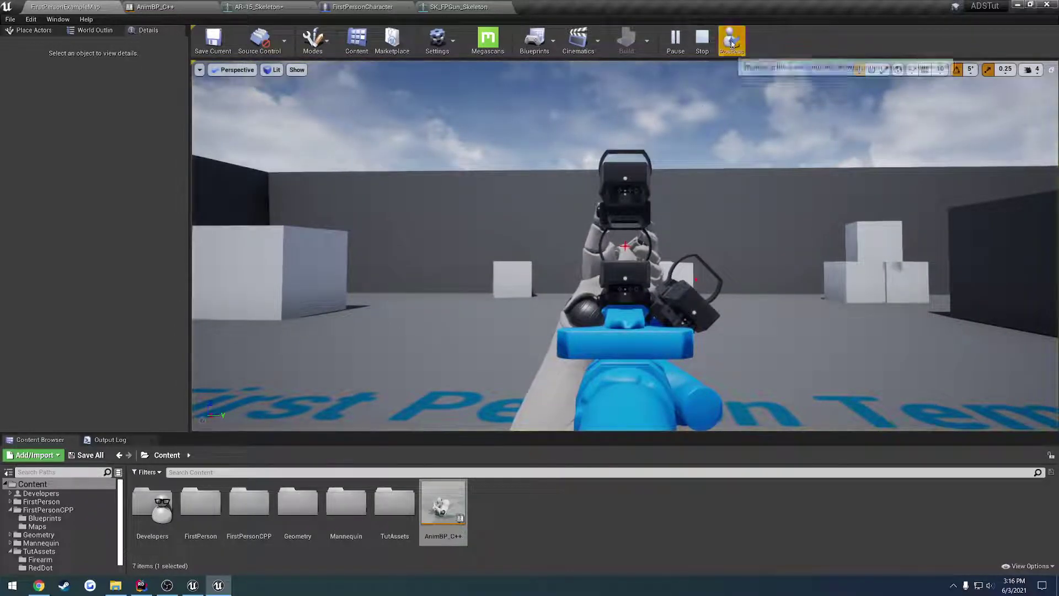
left_click(731, 45)
key("F8")
right_click_drag(625, 245, 730, 253)
Float the AR-15 skeleton editor as a separate window over the running level, keeping the left hand in view.
left_click_drag(255, 7, 263, 107)
left_click(74, 7)
left_click_drag(394, 110, 192, 84)
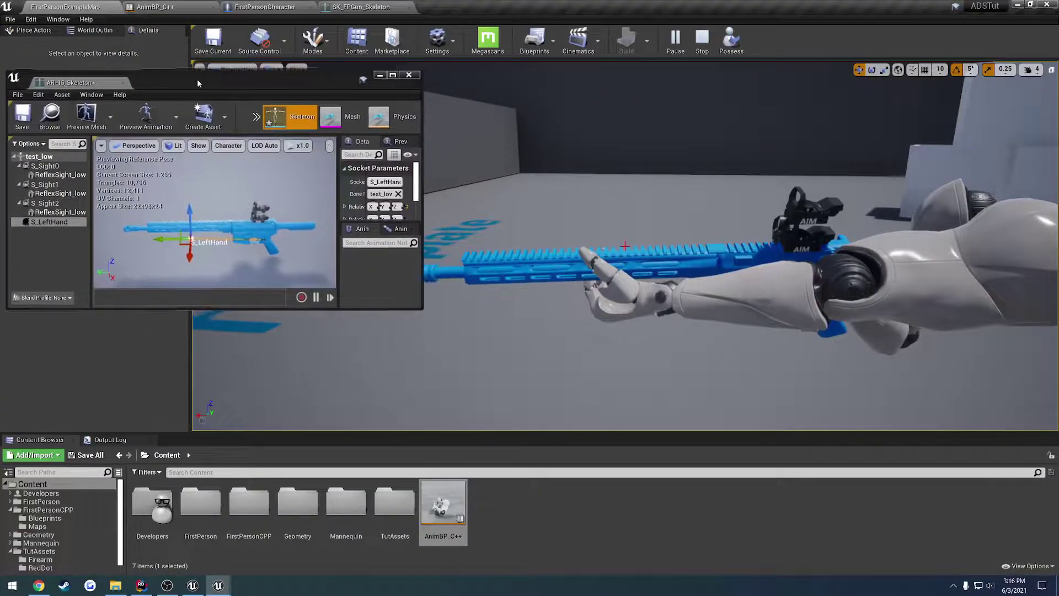
Slide the S_LeftHand socket rearward along the rifle toward the magazine and check the hand from the front.
left_click_drag(158, 239, 188, 238)
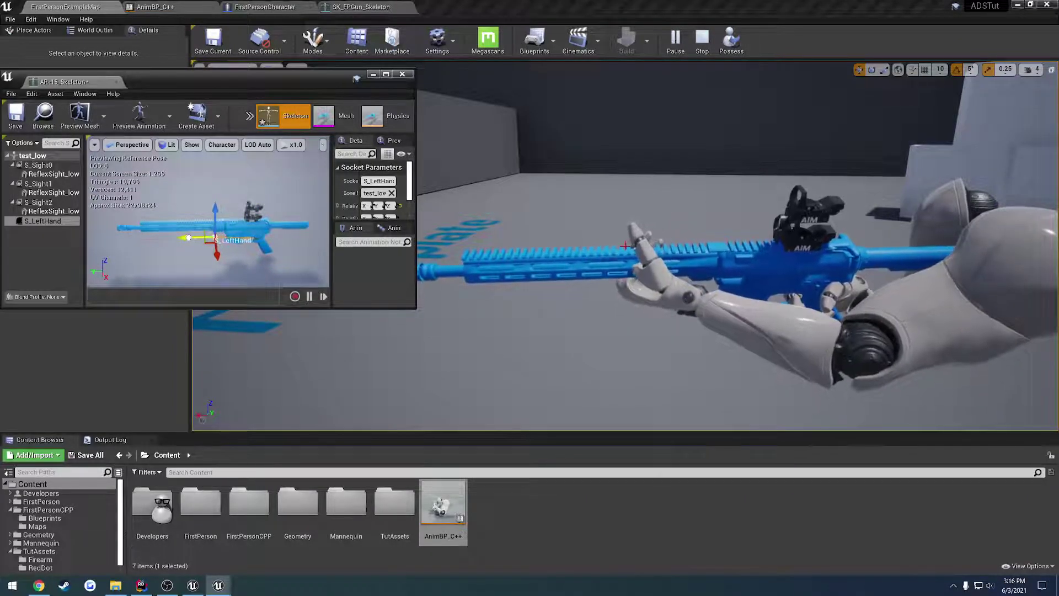
right_click_drag(530, 248, 844, 243)
key("a")
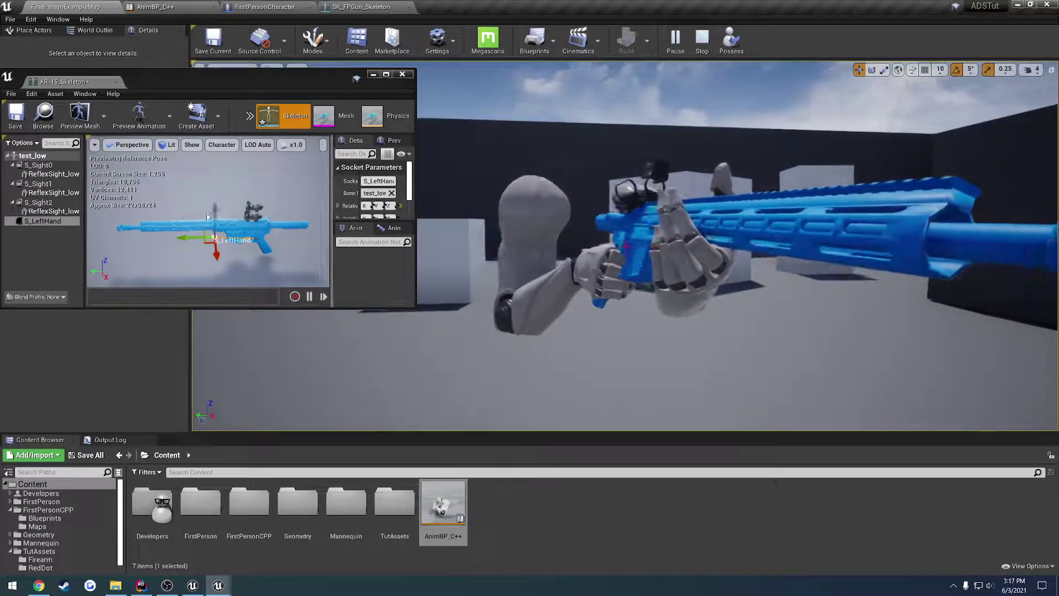
Nudge the S_LeftHand socket vertically and sideways to fit the left hand against the rifle, checking it from both sides.
left_click_drag(214, 211, 214, 210)
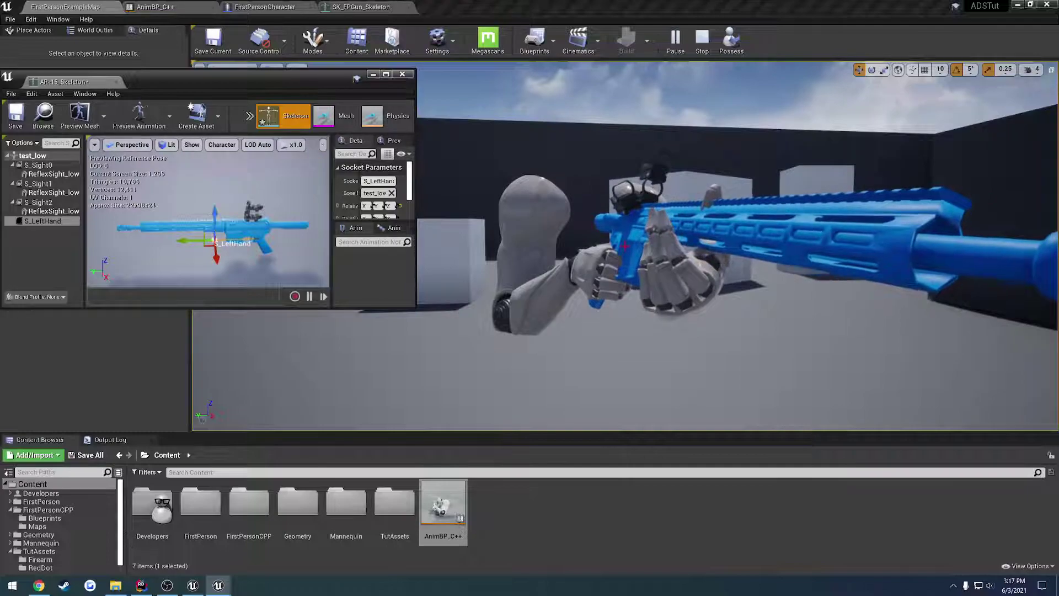
right_click_drag(623, 248, 455, 237)
key("d")
left_click_drag(215, 213, 215, 211)
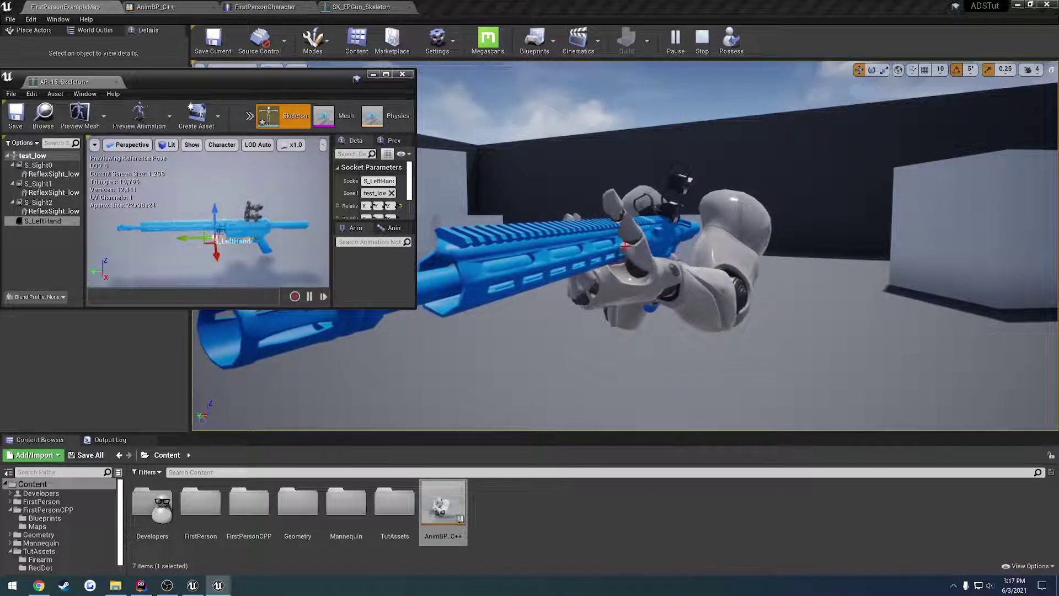
left_click_drag(216, 252, 216, 255)
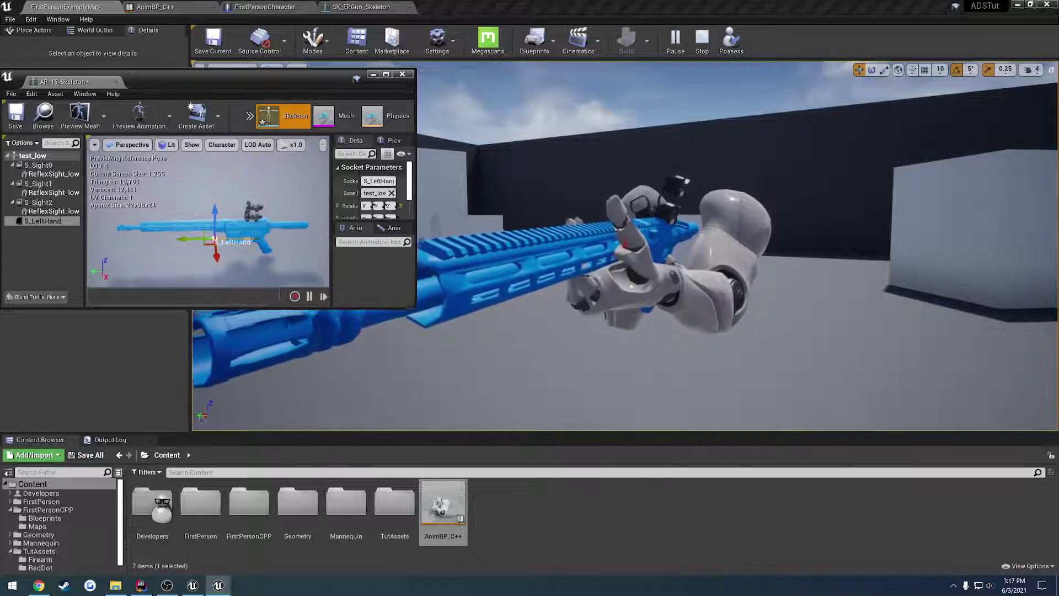
Check the adjusted left-hand grip from the front and above, save the AR-15 skeleton, and close its floating window.
key("a")
right_click_drag(624, 248, 717, 271)
key("a")
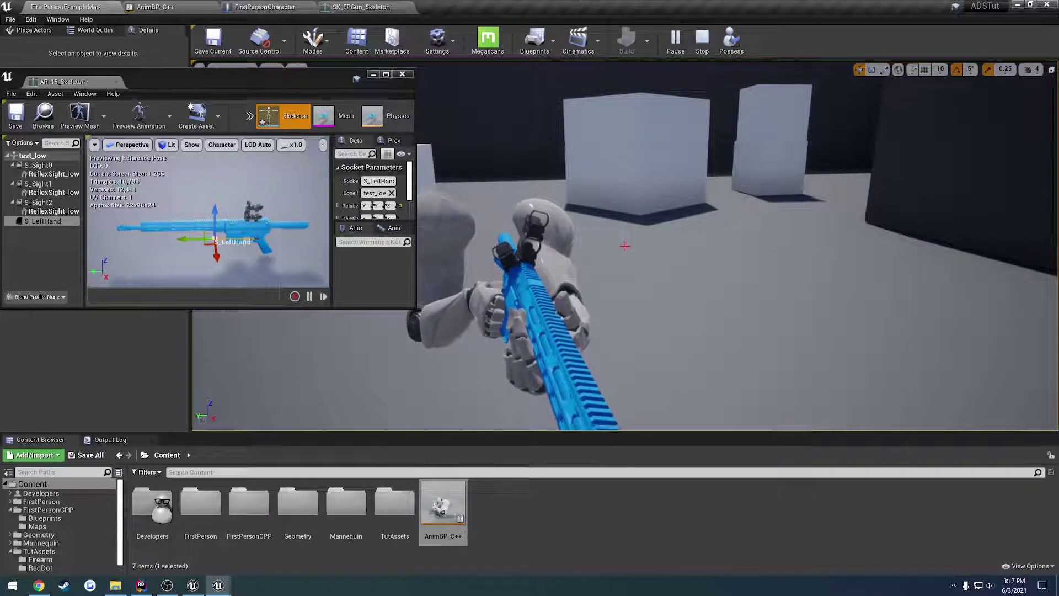
left_click(18, 113)
left_click(116, 82)
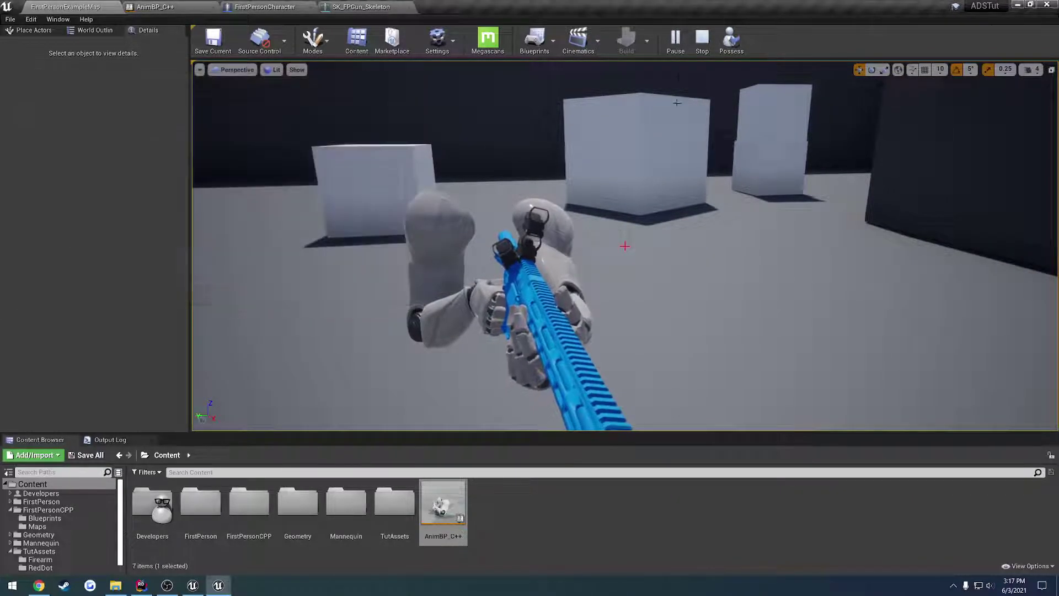
Possess the character, lower the rifle, and detach the camera to inspect the left hand in the lowered pose.
left_click(742, 50)
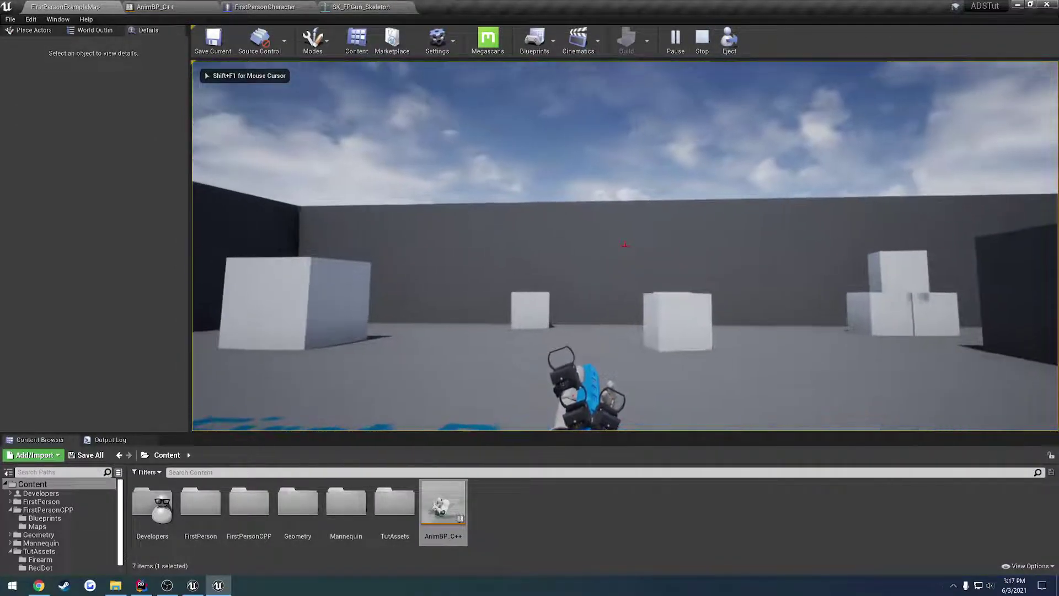
key("F8")
right_click_drag(710, 175, 1015, 265)
key("a")
key("a")
Possess the character again, toggle aiming to check the left hand in first-person view, and end the play session.
left_click(731, 39)
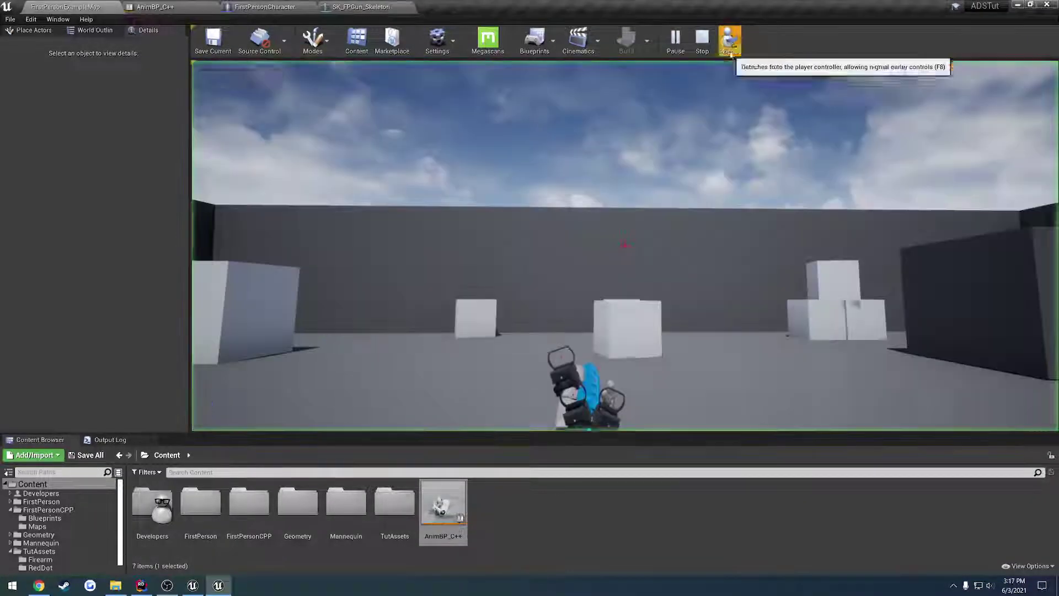
right_click(625, 246)
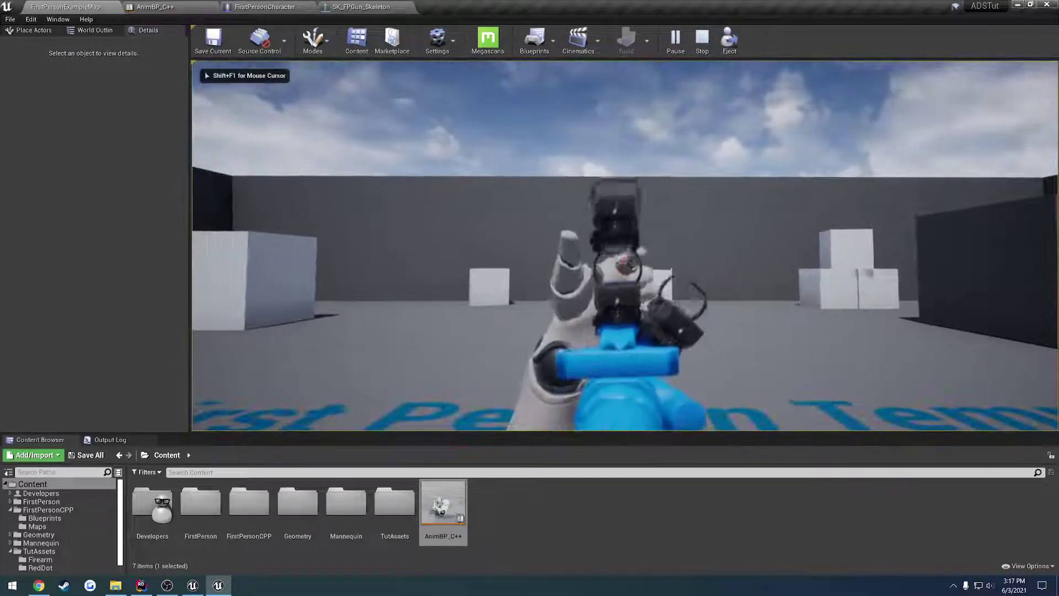
right_click(625, 246)
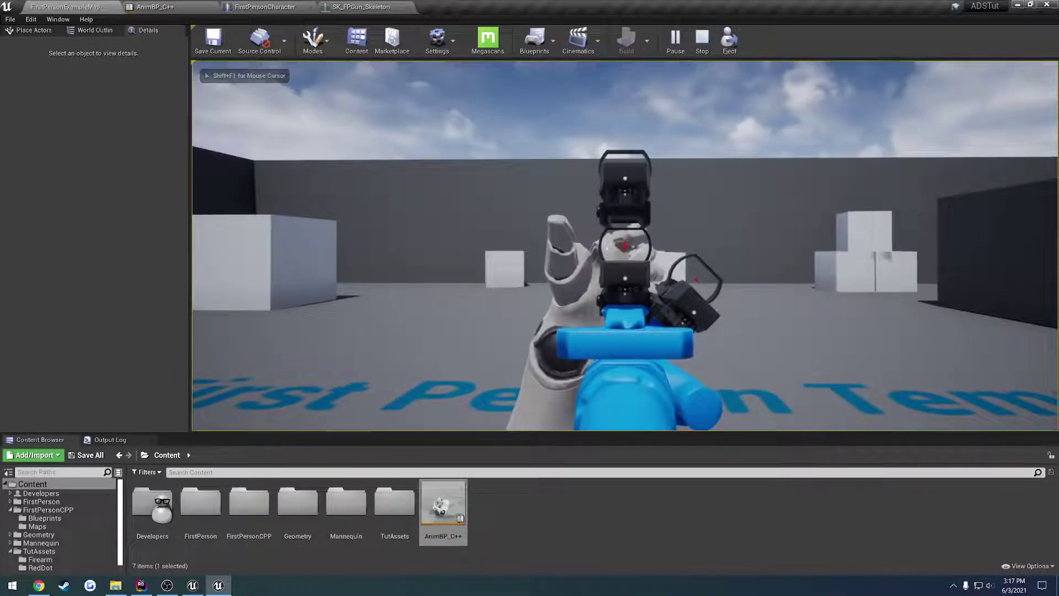
key("Escape")
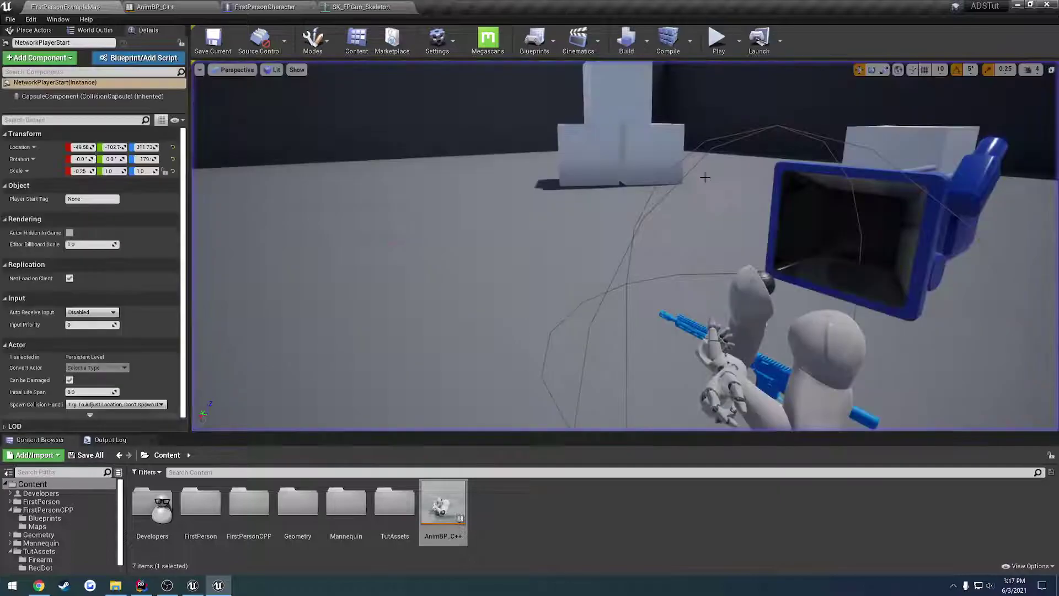
Review the AnimBP_C++ AnimGraph, examining the node chain from the sight bone nodes to the FABRIK node and Output Pose.
left_click(156, 7)
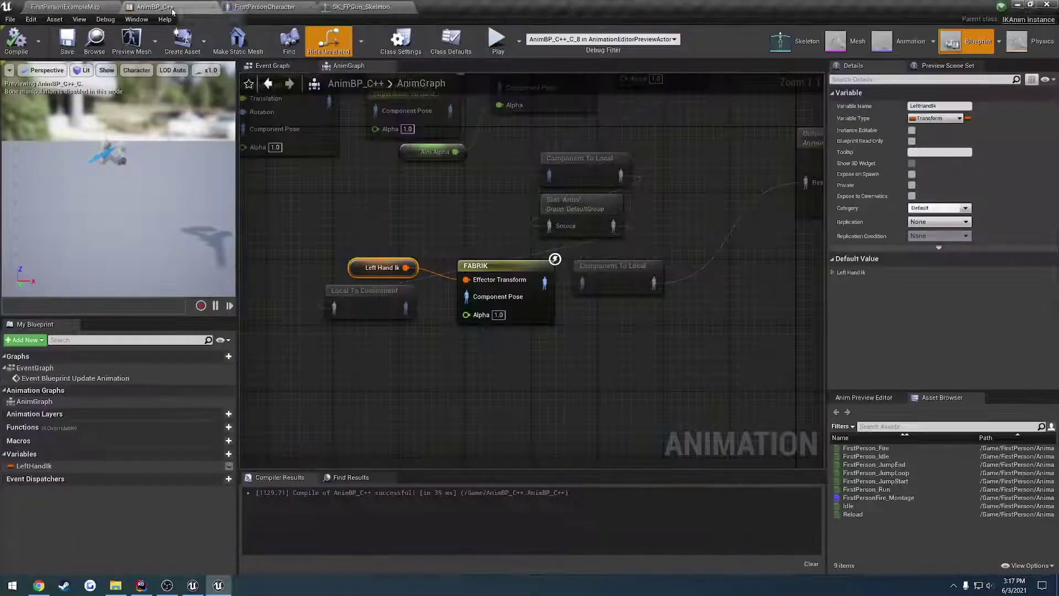
scroll(468, 218, "down", 4)
right_click_drag(455, 209, 498, 256)
left_click(333, 130)
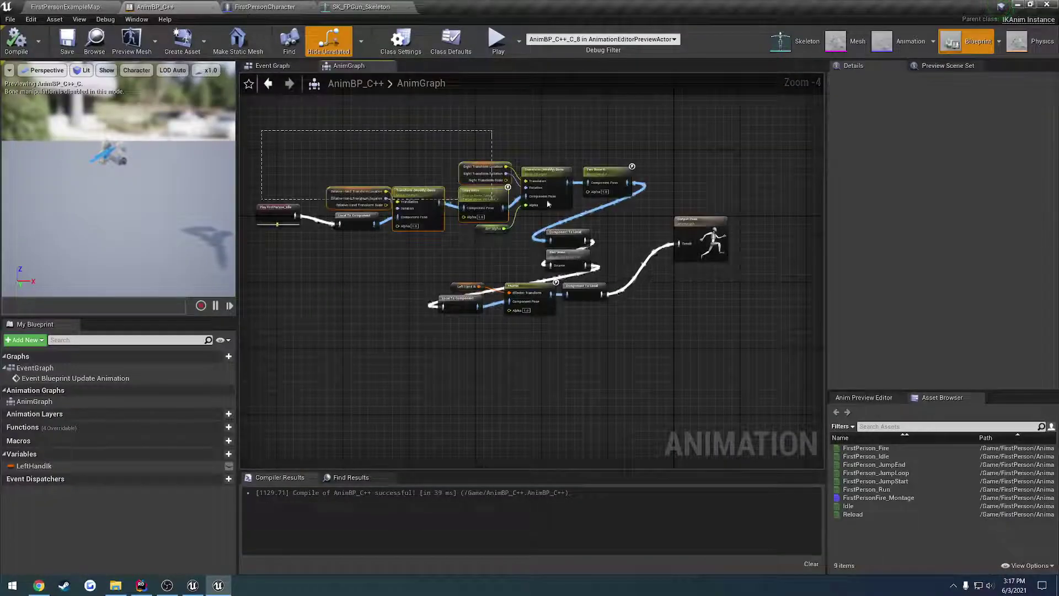
left_click_drag(640, 219, 640, 222)
left_click(638, 229)
scroll(605, 284, "up", 4)
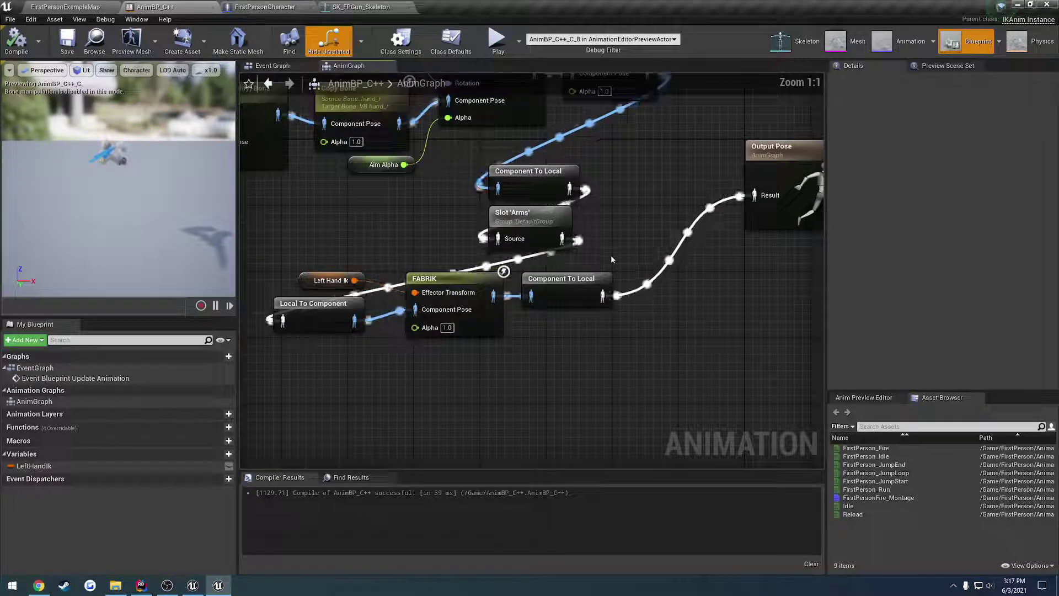
right_click_drag(611, 255, 745, 241)
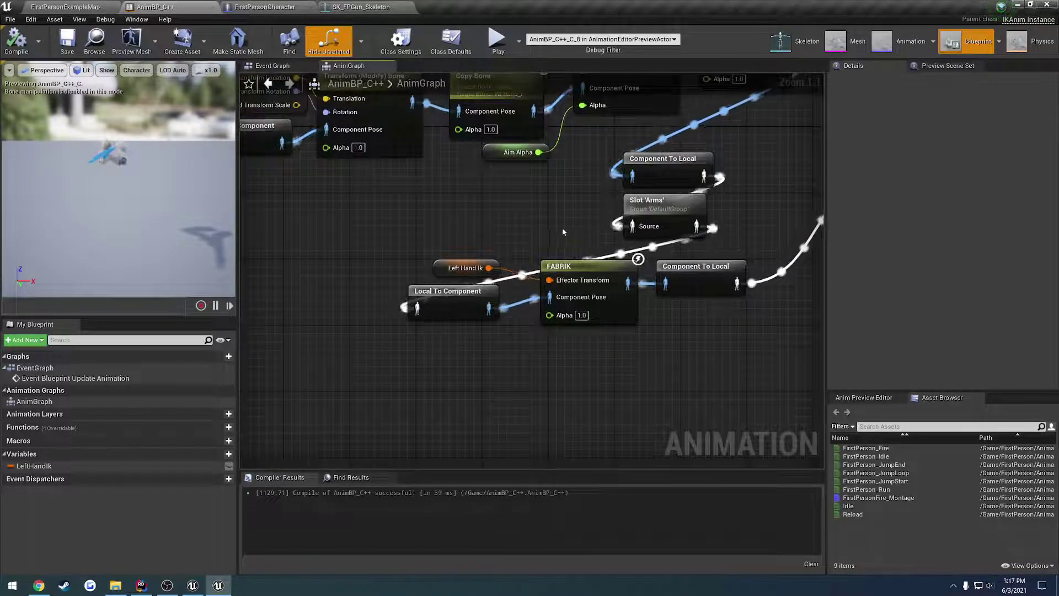
right_click_drag(562, 231, 571, 279)
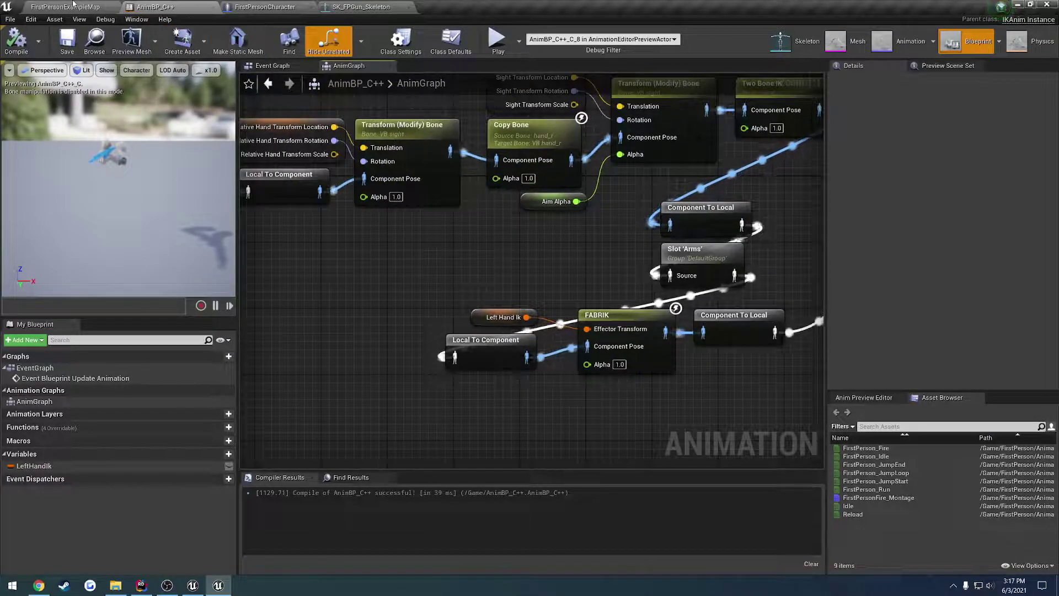
Open the FirstPersonCharacter blueprint and examine its arms, camera and gun in the component viewport.
left_click(74, 5)
left_click(299, 5)
right_click_drag(425, 141, 480, 180)
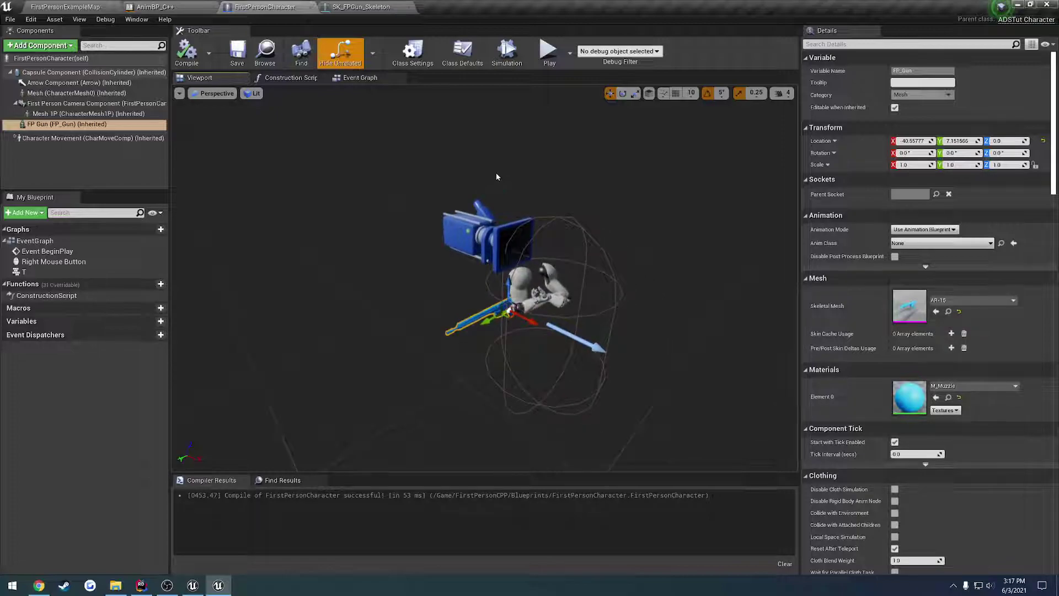